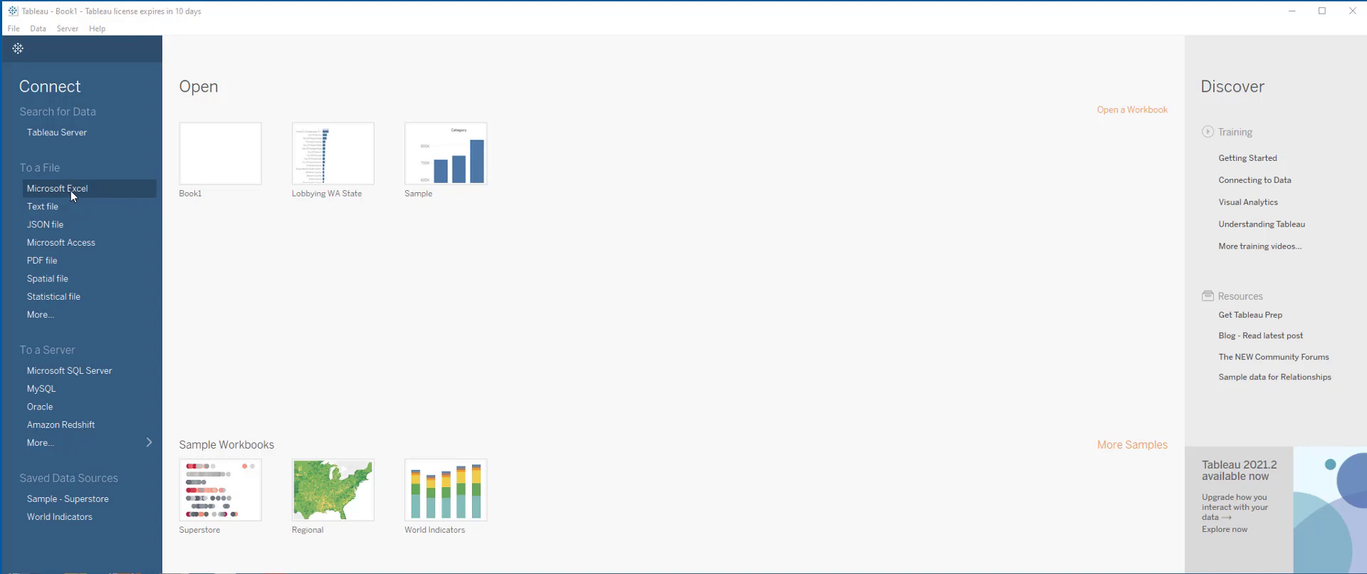
Connect to the LOBBYINGDATA Excel workbook and add its Lobbying sheet to the data source
click(70, 189)
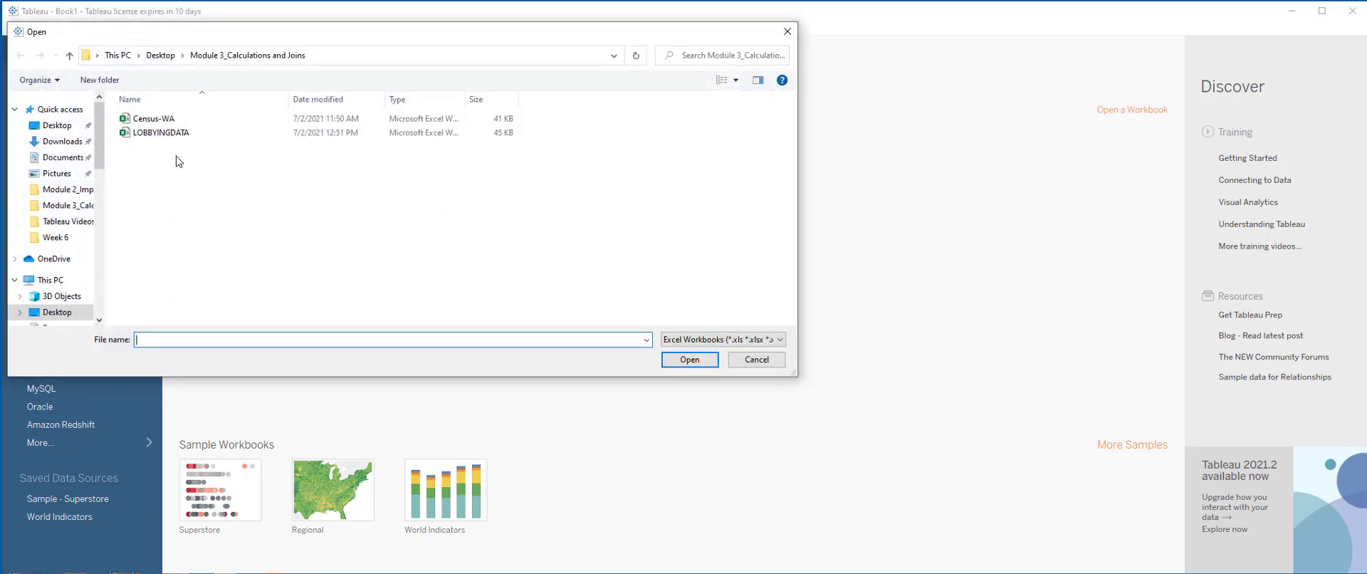
click(171, 133)
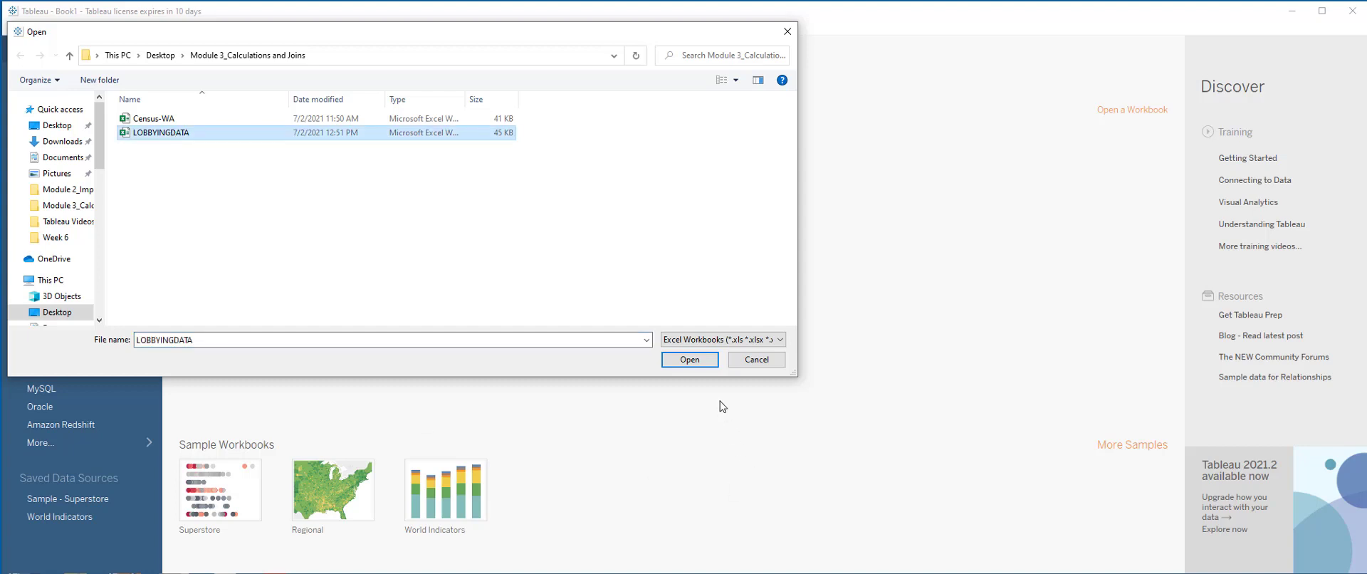
click(689, 360)
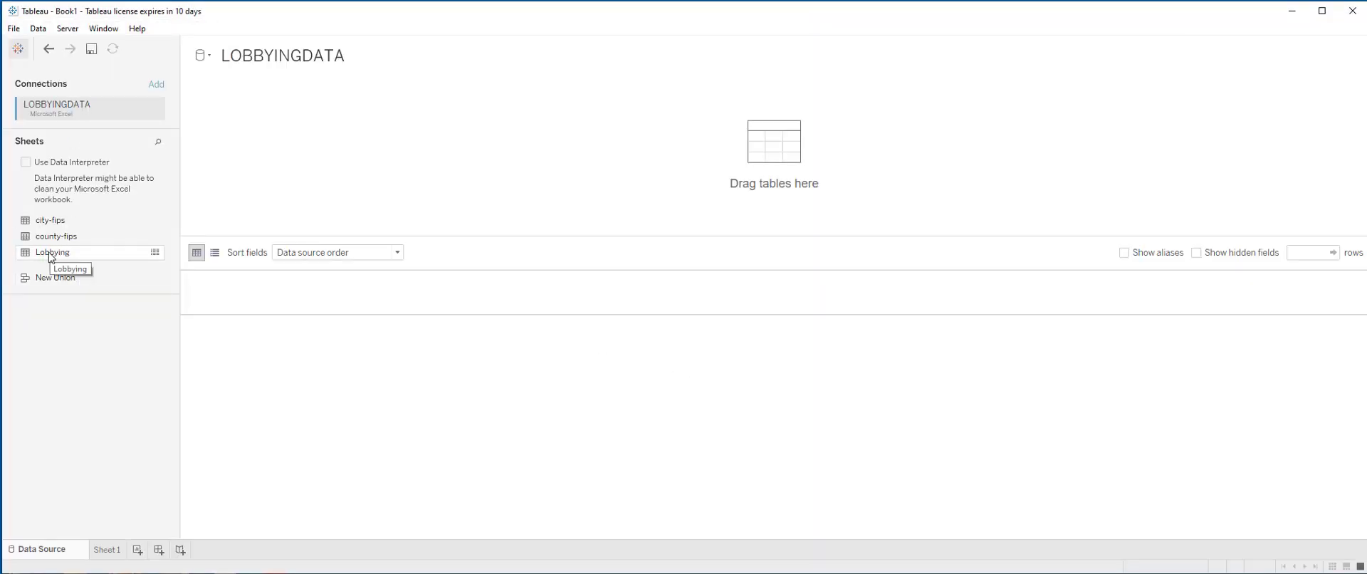
drag(51, 257, 253, 121)
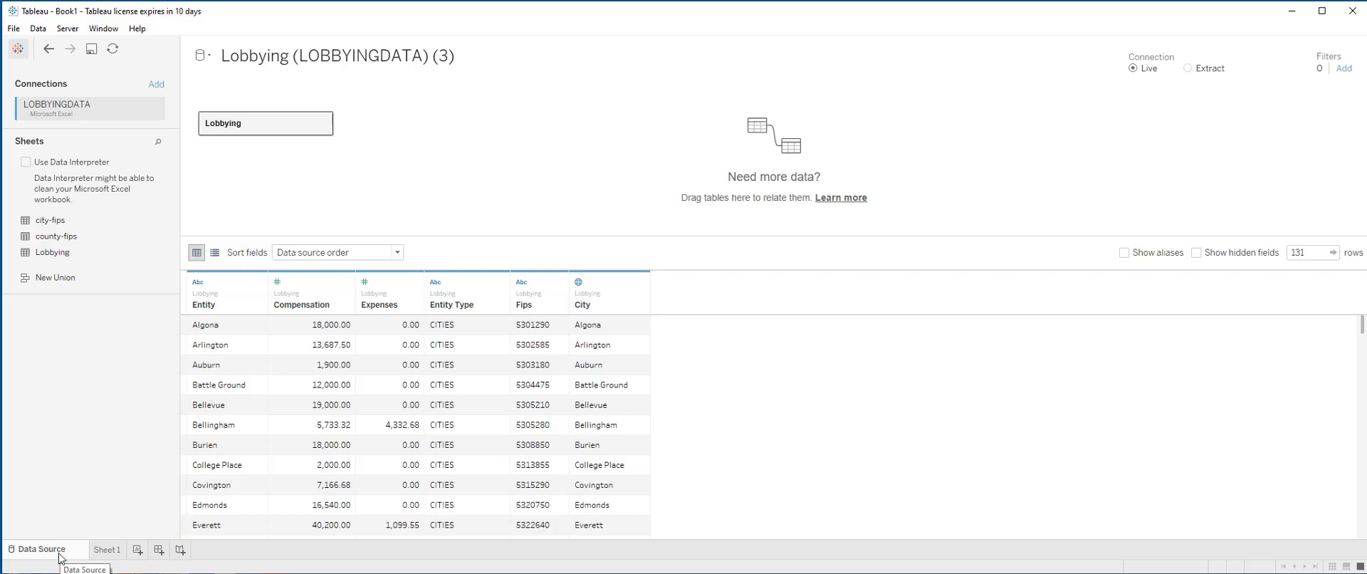
On Sheet 1, create a calculated field named total with the formula [Compensation]+[Expenses]
click(106, 549)
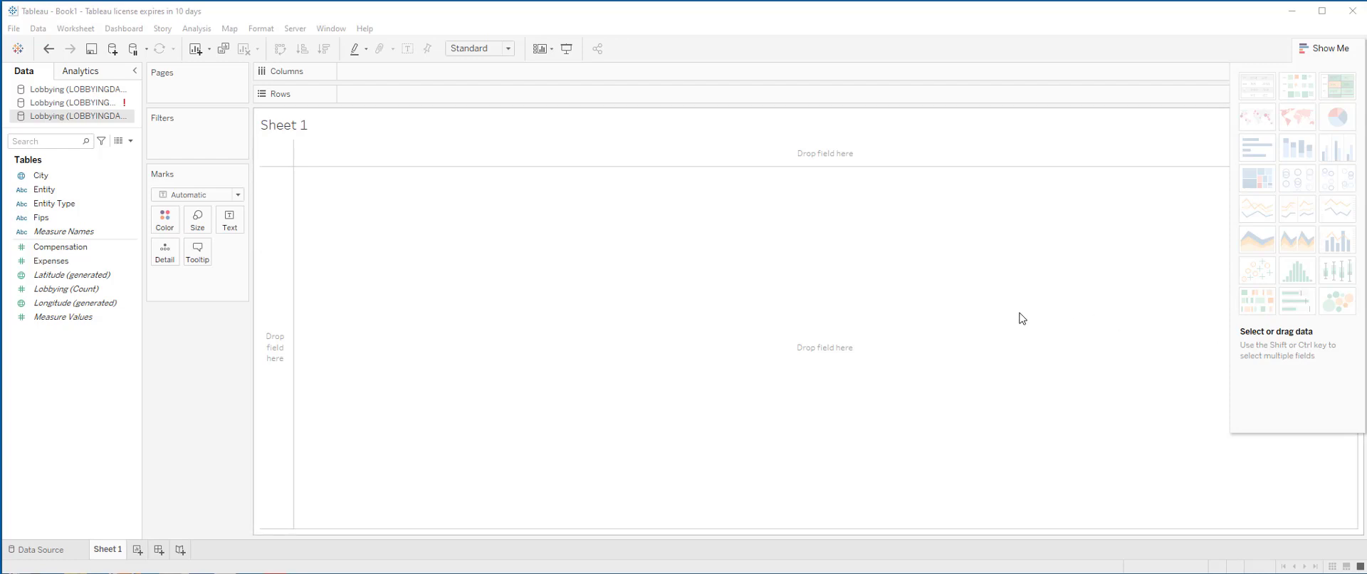
click(197, 29)
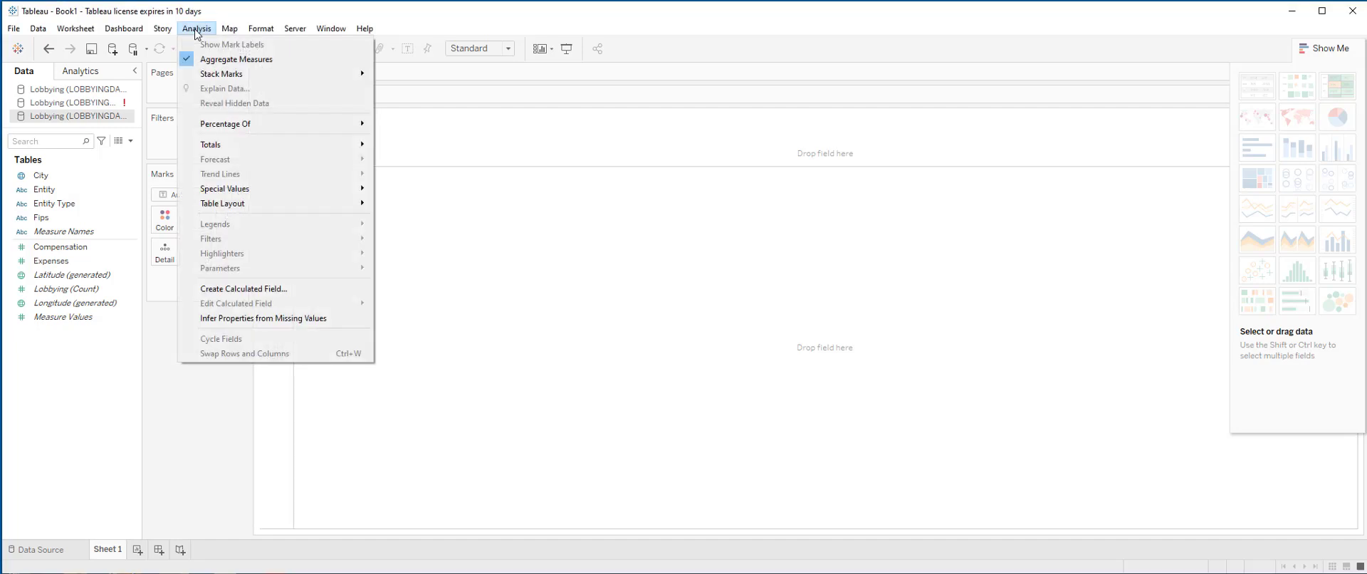
click(282, 290)
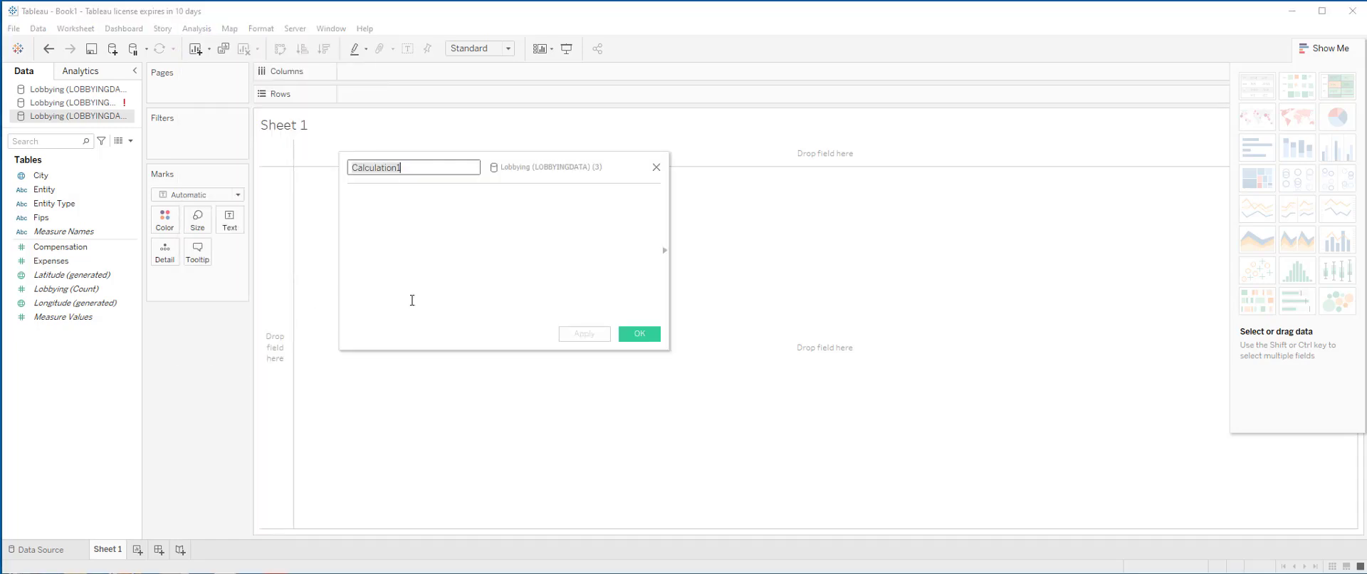
text(total)
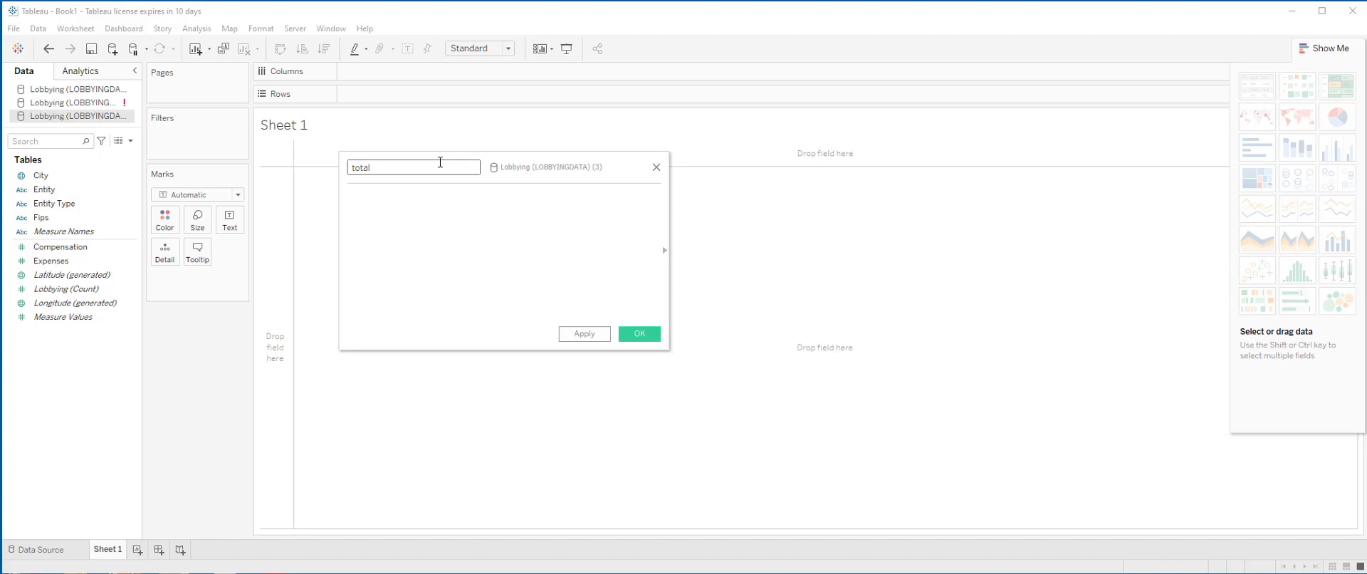
click(455, 235)
text(Com)
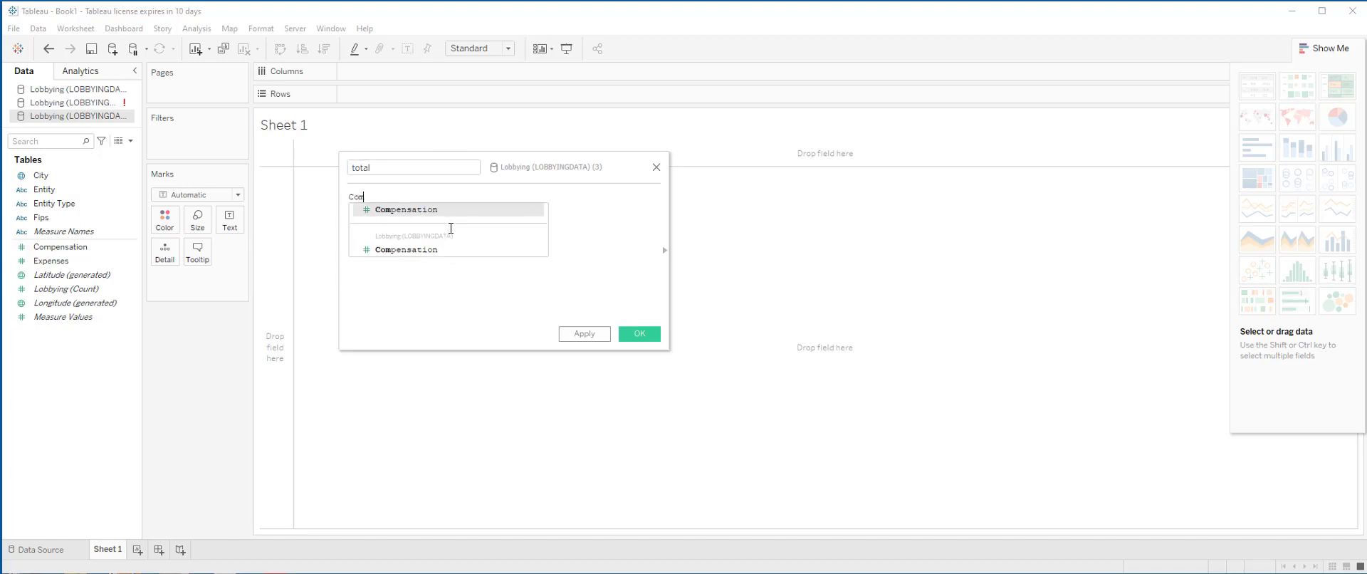
click(450, 210)
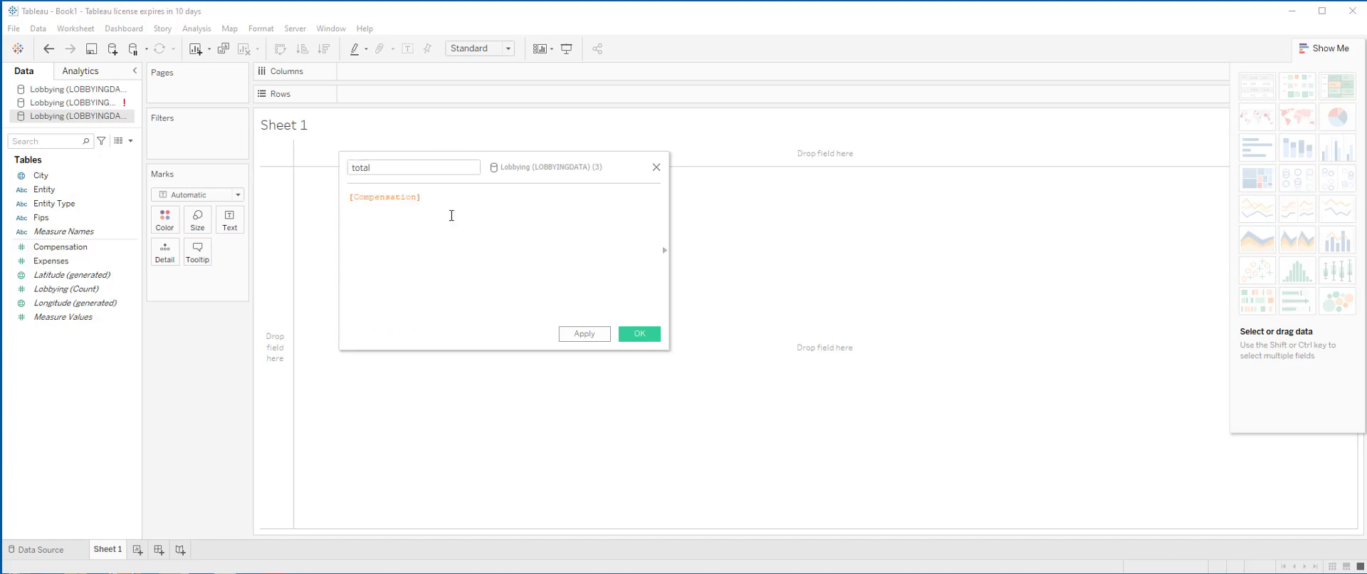
text(+Ex)
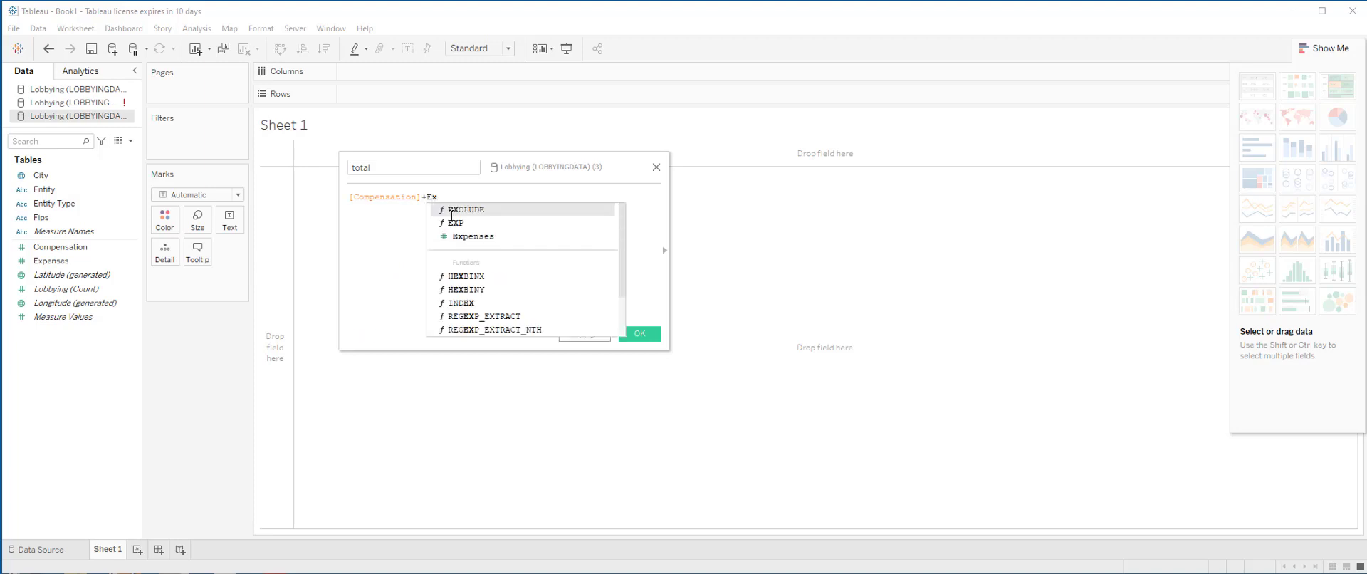
click(497, 236)
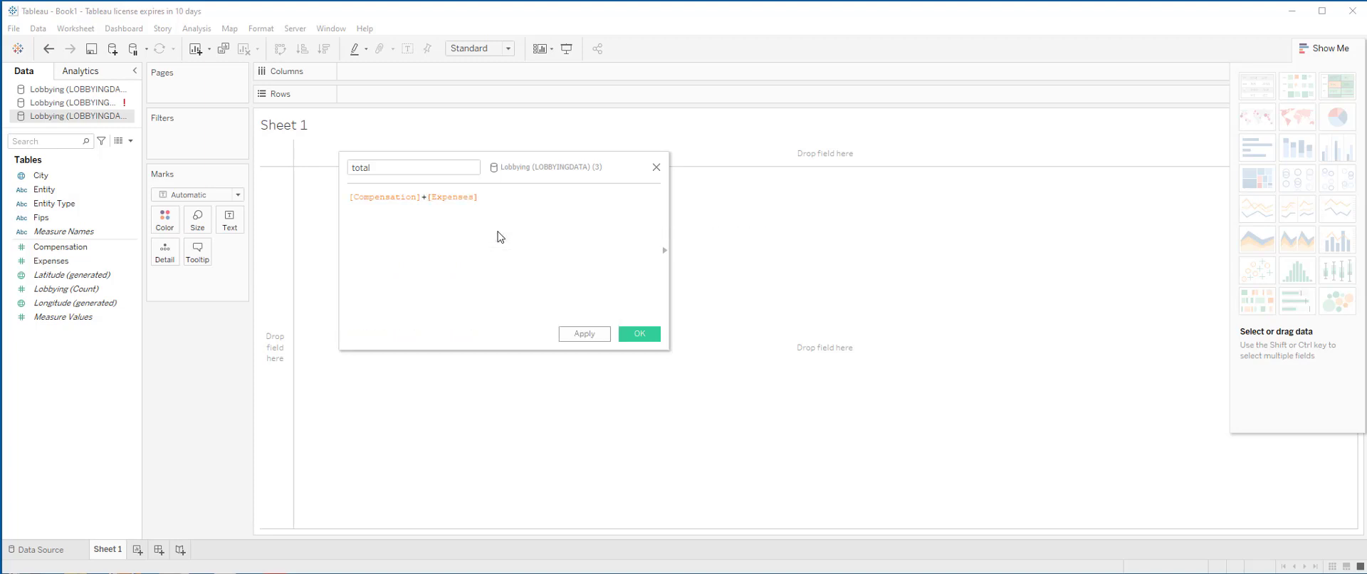
click(575, 336)
click(640, 338)
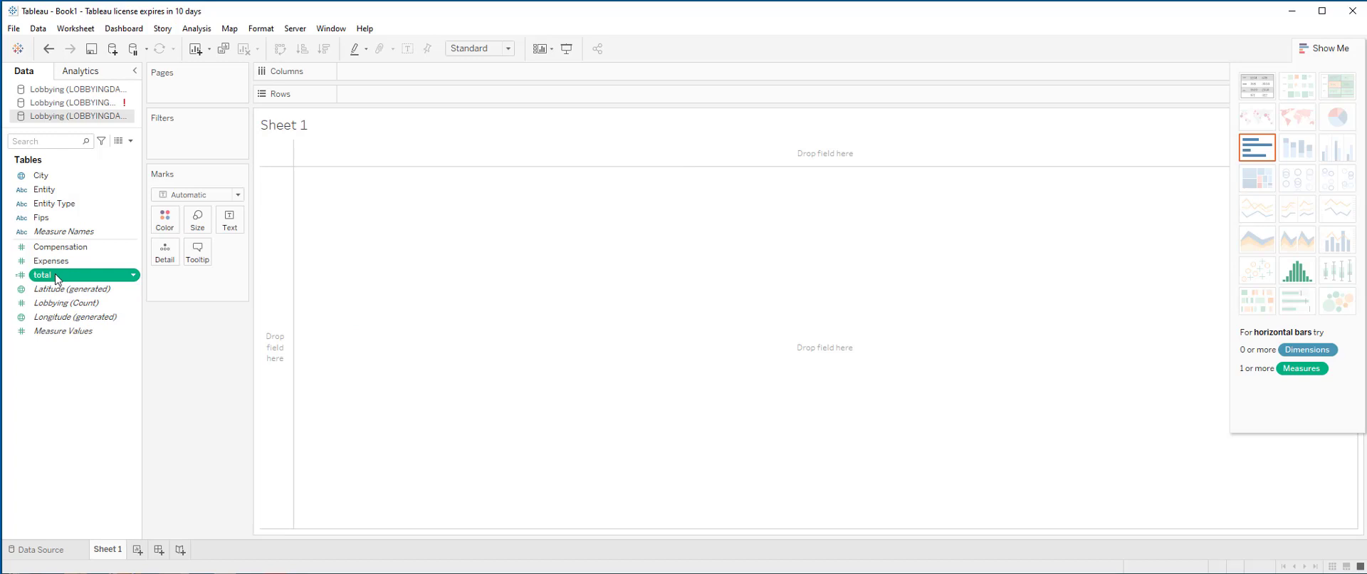
Place the total field on Columns and compare its text table and horizontal bars views
drag(57, 278, 365, 77)
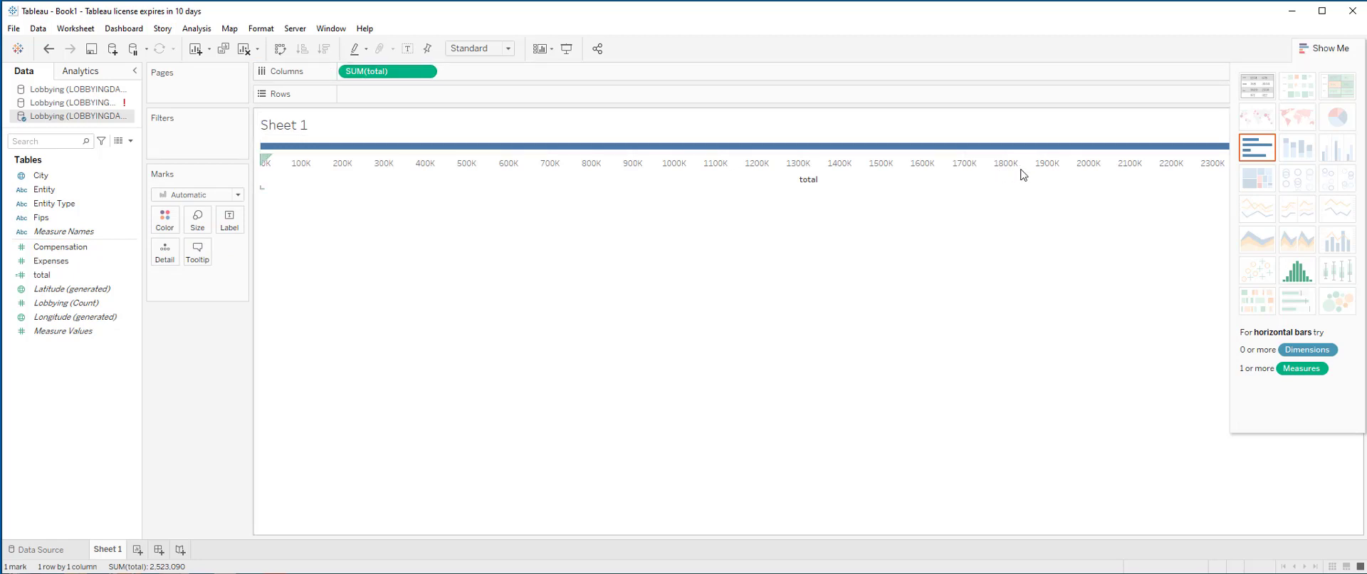
click(1256, 94)
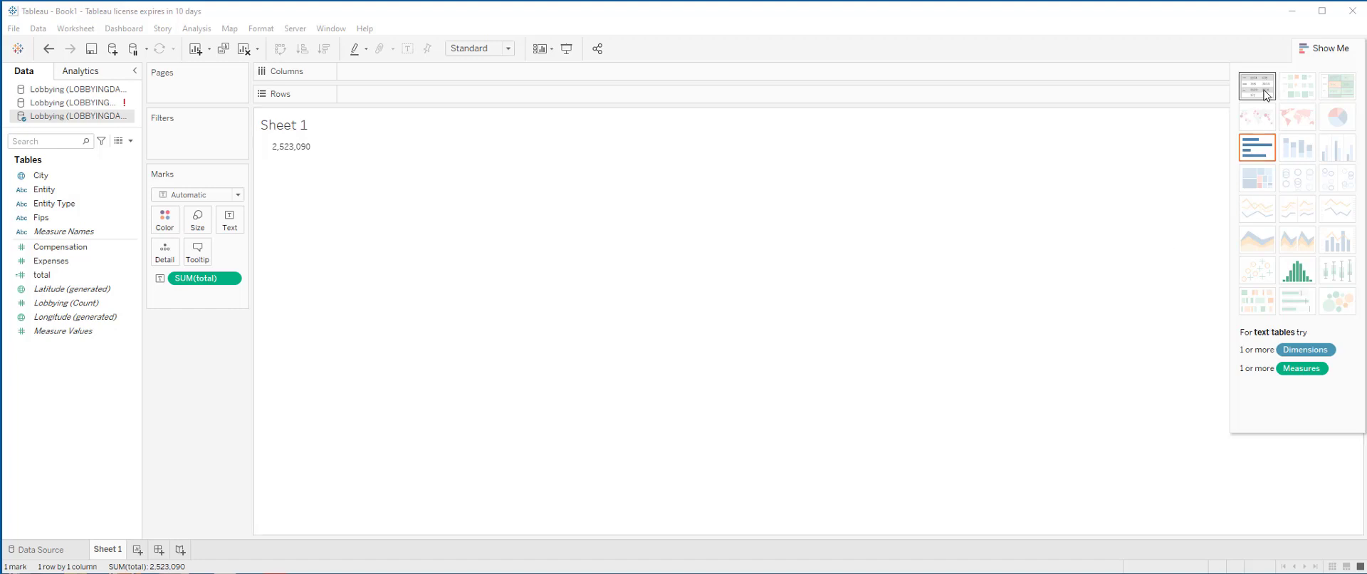
click(1264, 146)
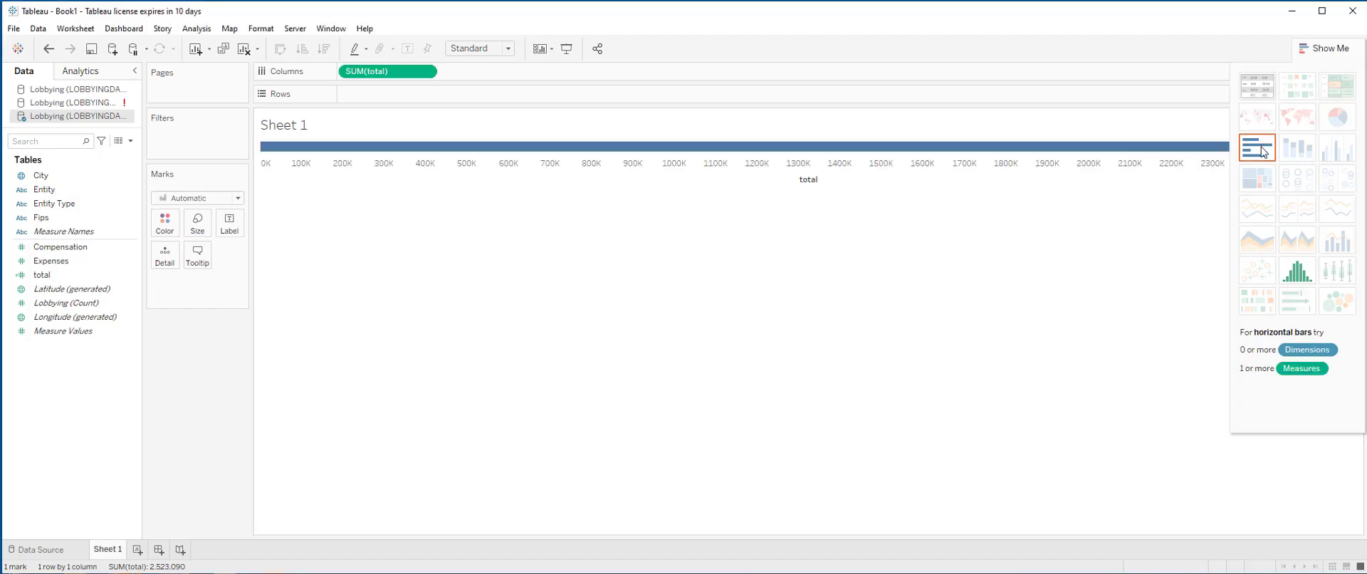
click(1356, 47)
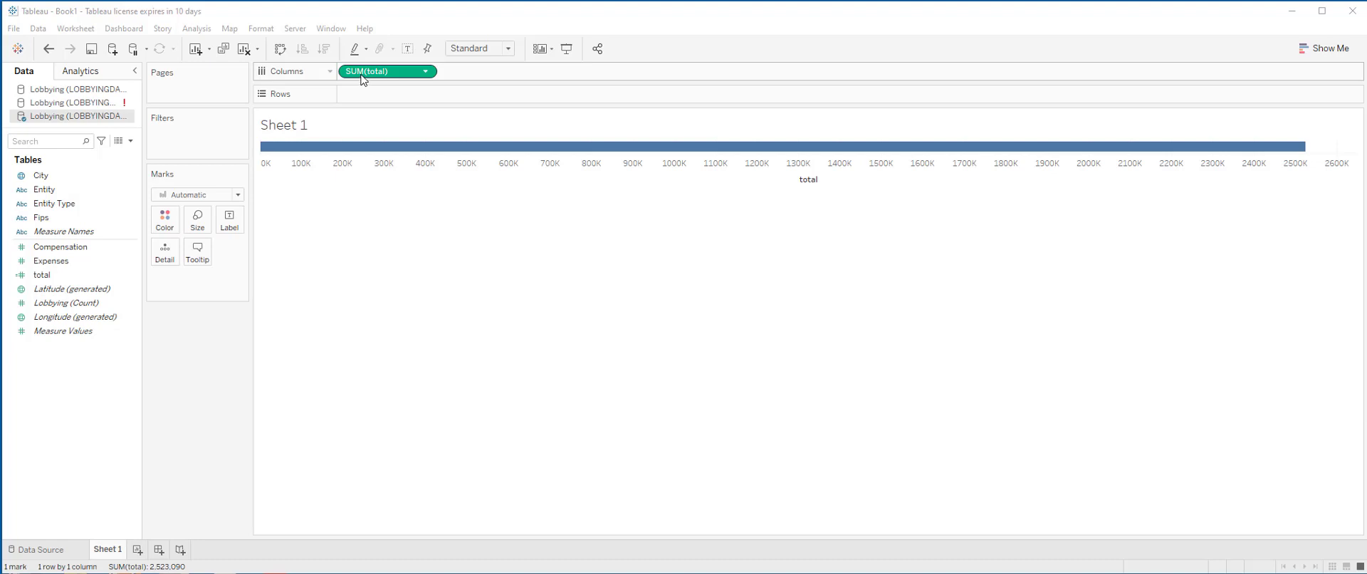
Change the aggregation of total on Columns to Average, followed by Median
click(429, 73)
mouse_move(435, 209)
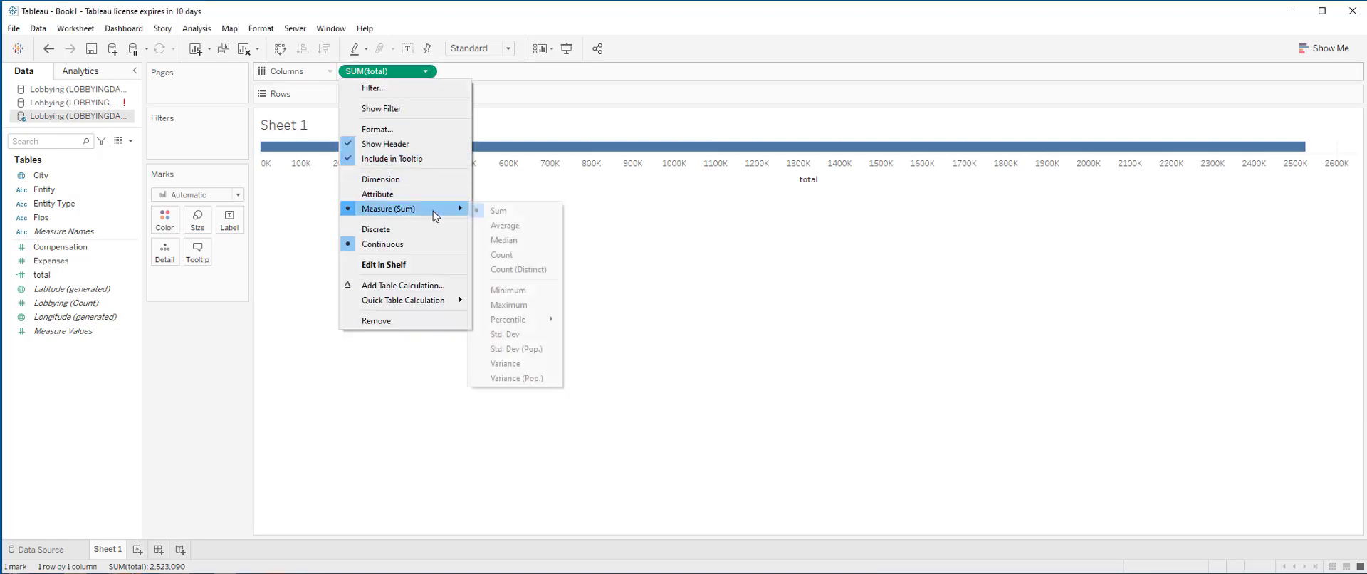
click(506, 227)
click(426, 72)
mouse_move(444, 214)
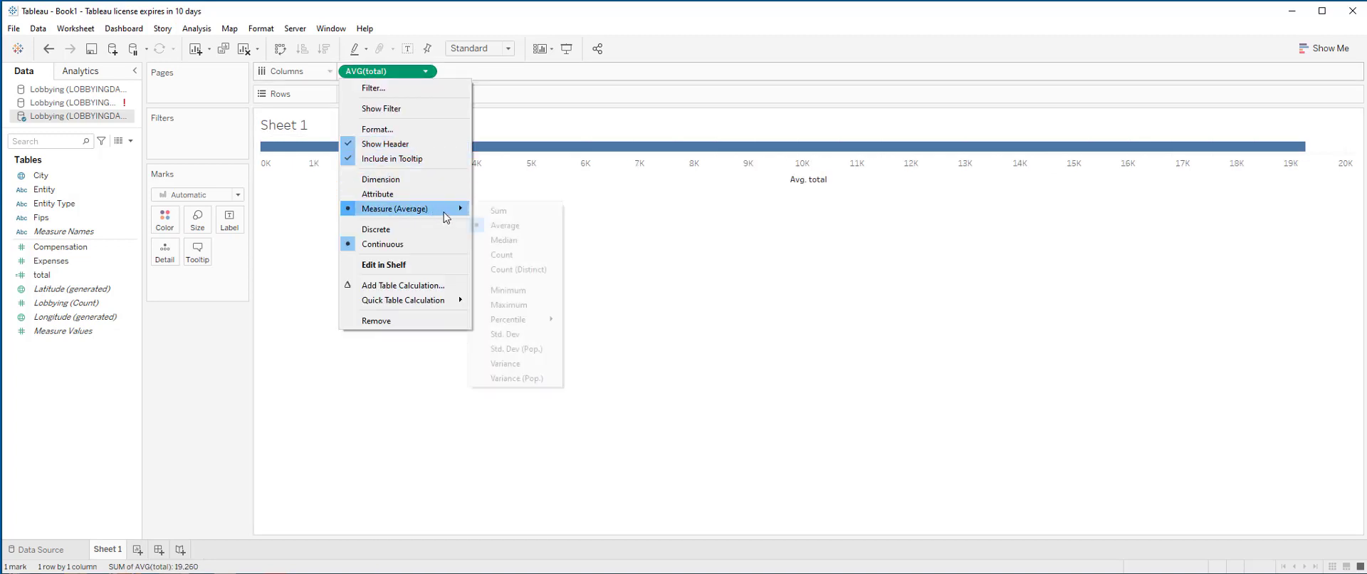
click(504, 240)
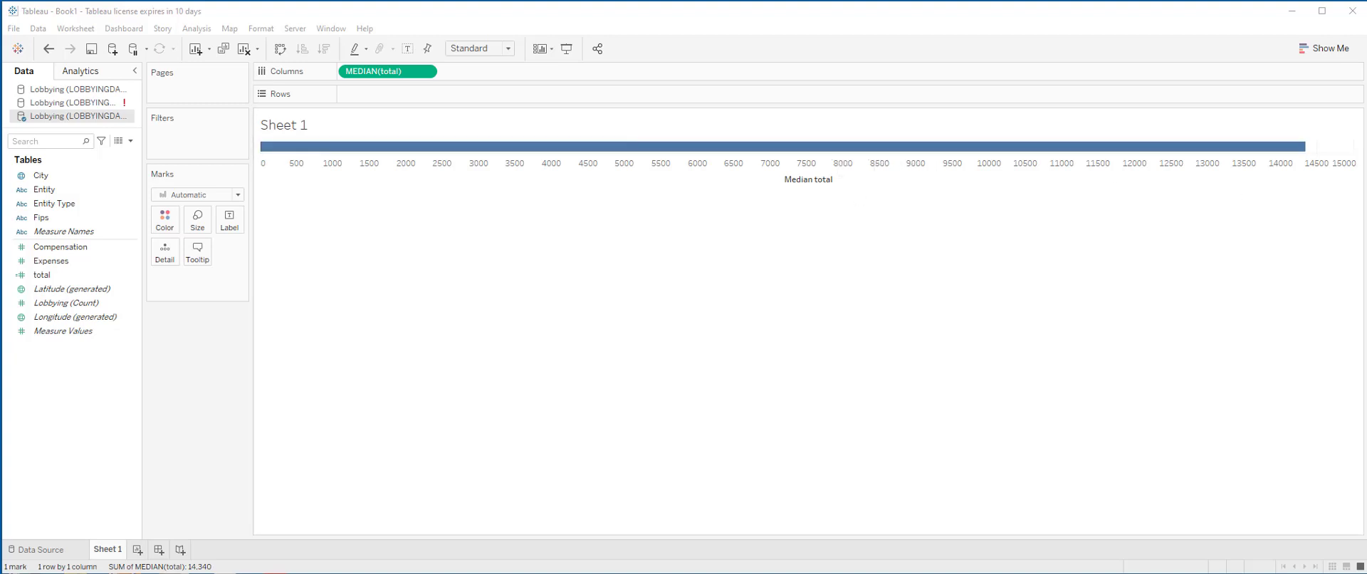
Replace the measure on Columns with total shown as a text mark, aggregated as Average
drag(388, 71, 241, 221)
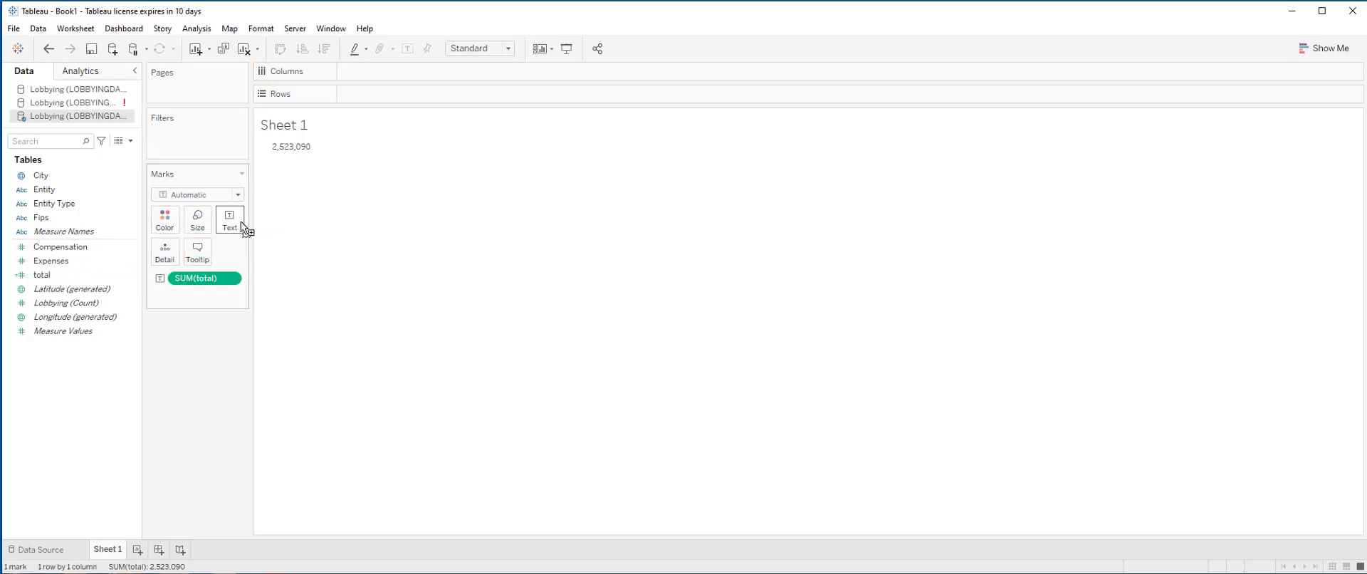
click(234, 278)
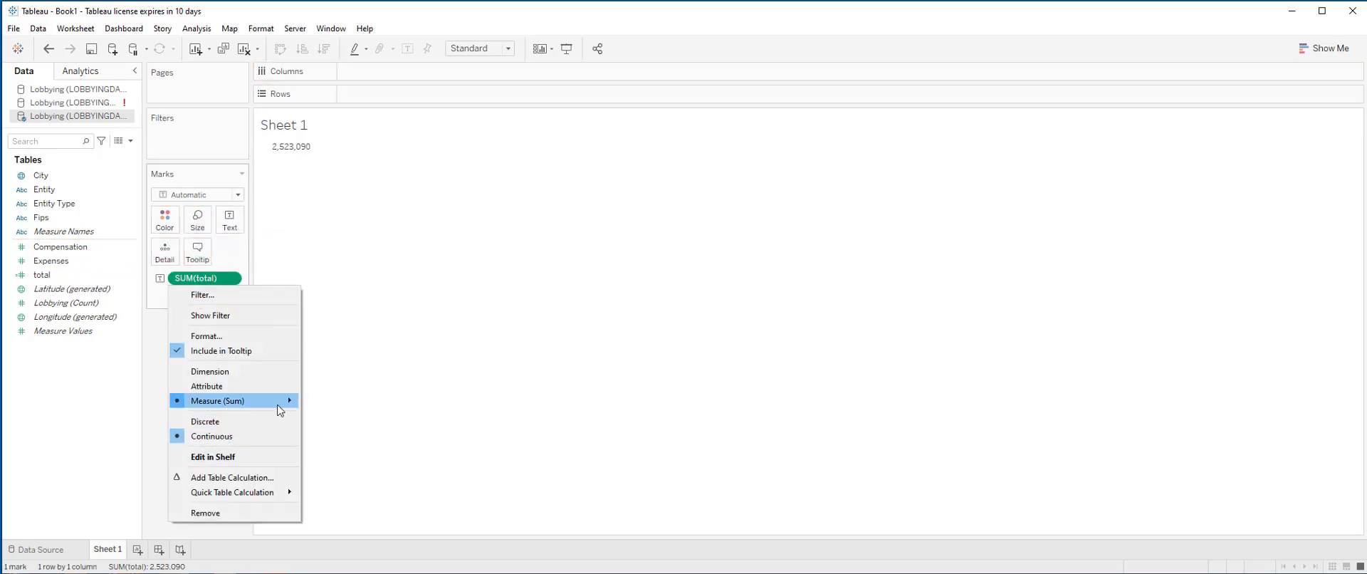
mouse_move(280, 409)
click(324, 415)
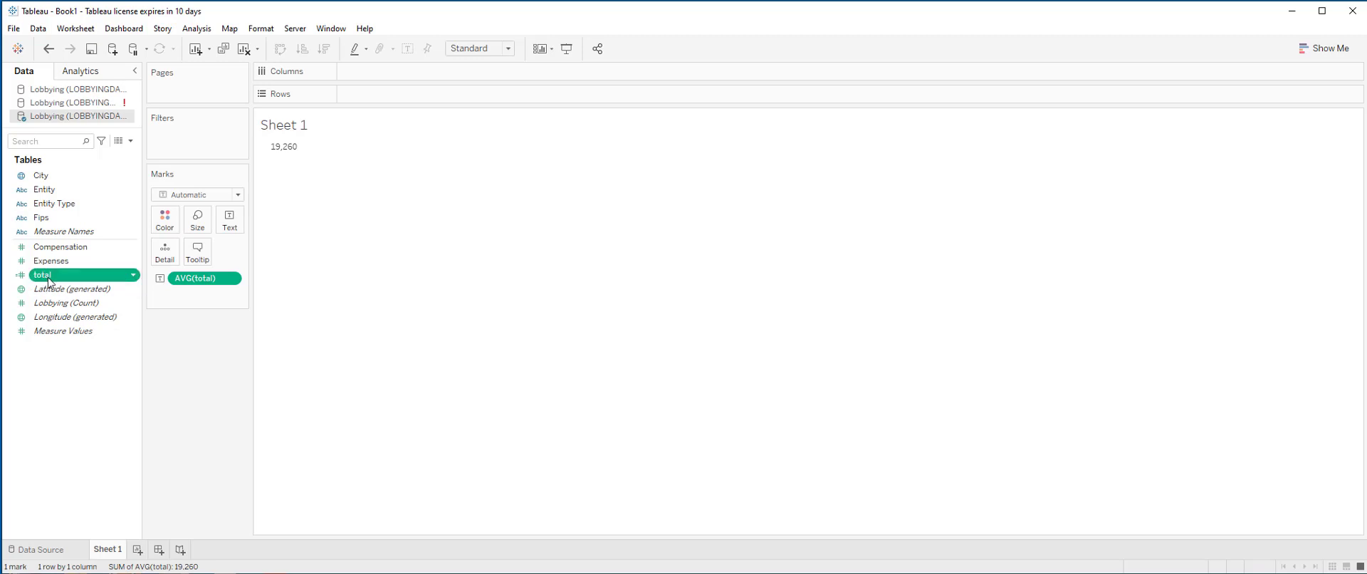
Add total a second time as a text mark and aggregate it as Median
drag(49, 283, 226, 222)
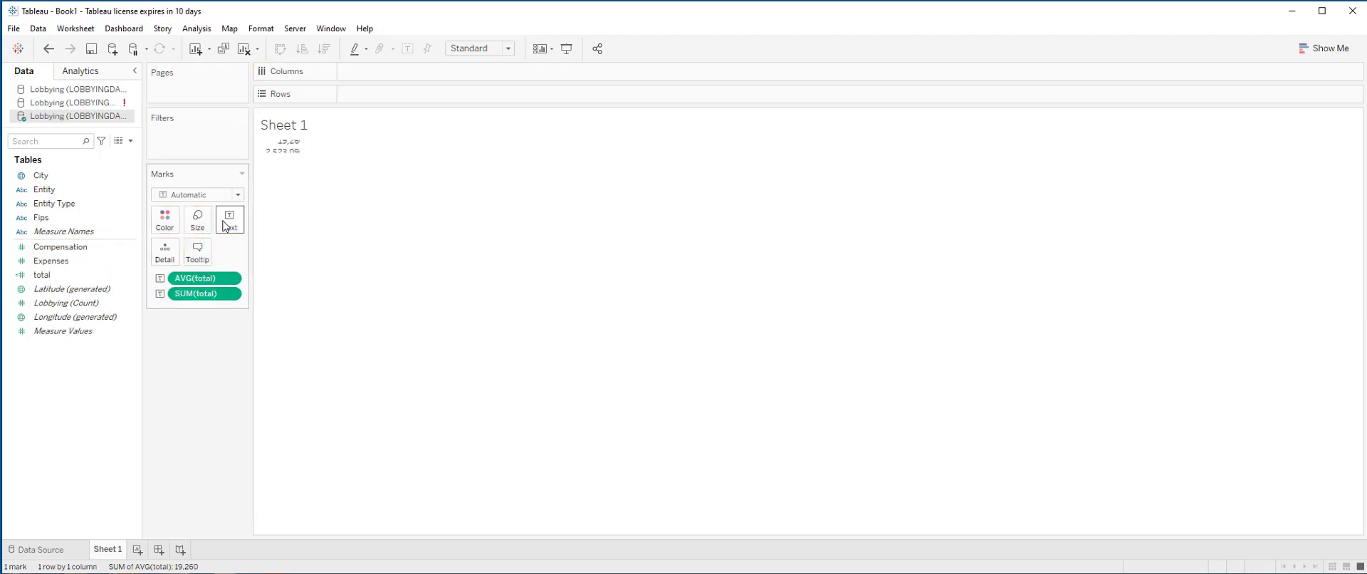
click(229, 293)
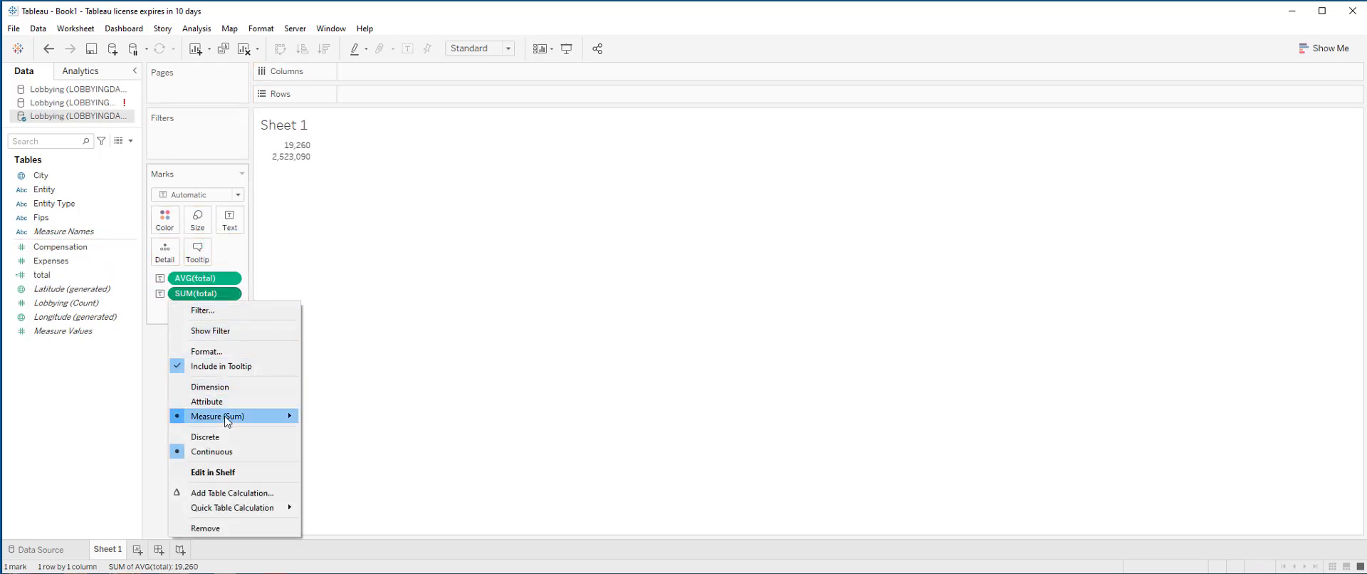
mouse_move(227, 420)
click(322, 445)
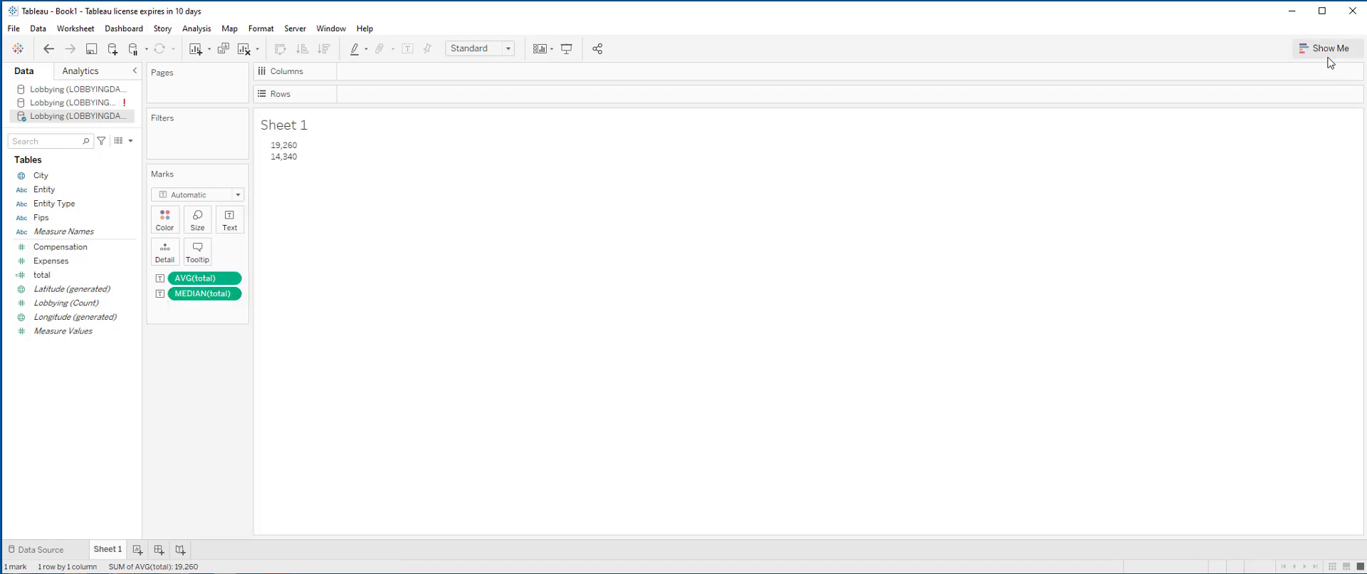
Compare the average and median of total as horizontal bars and as a text table
click(1324, 48)
click(1271, 149)
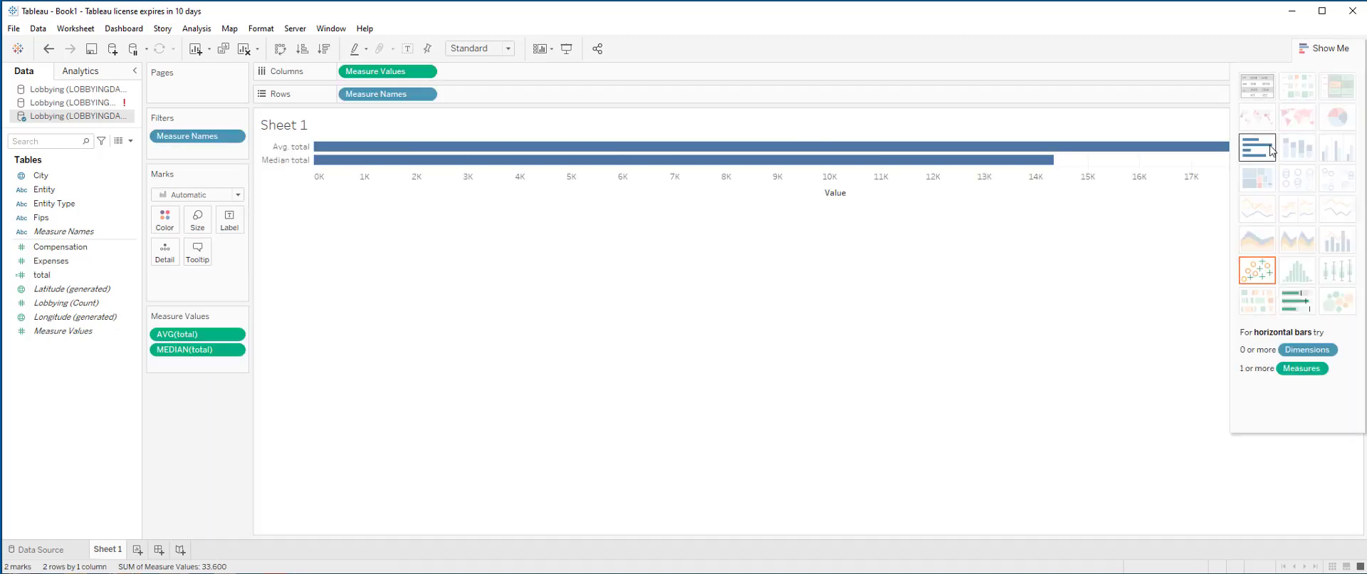
click(1328, 50)
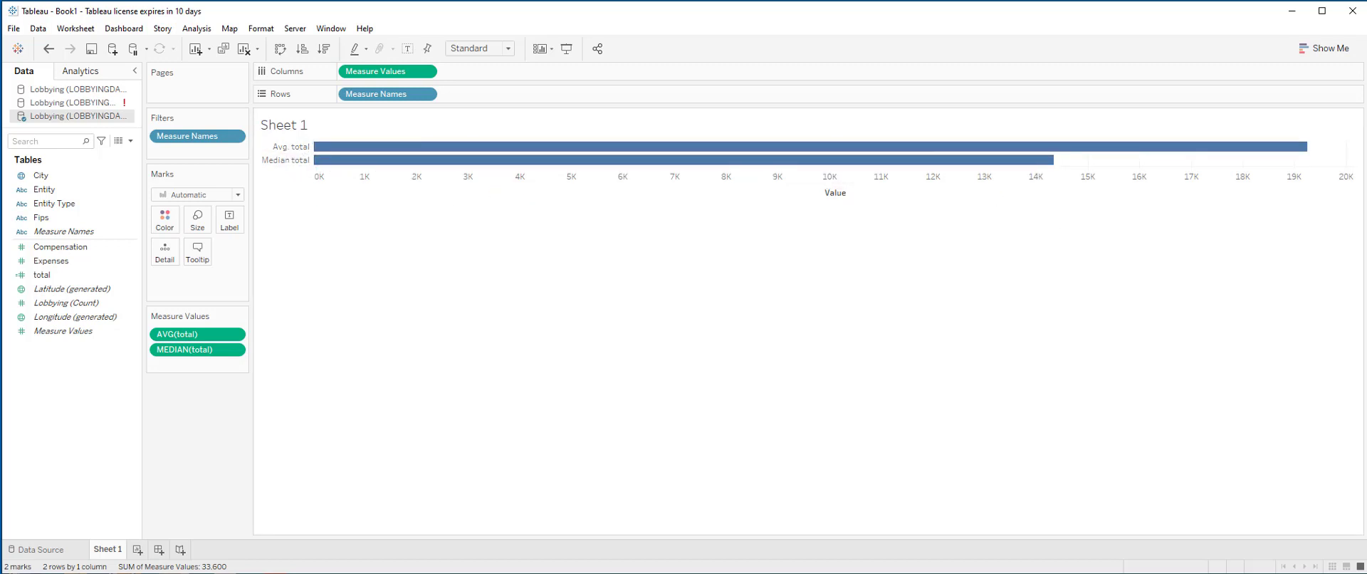
click(1319, 54)
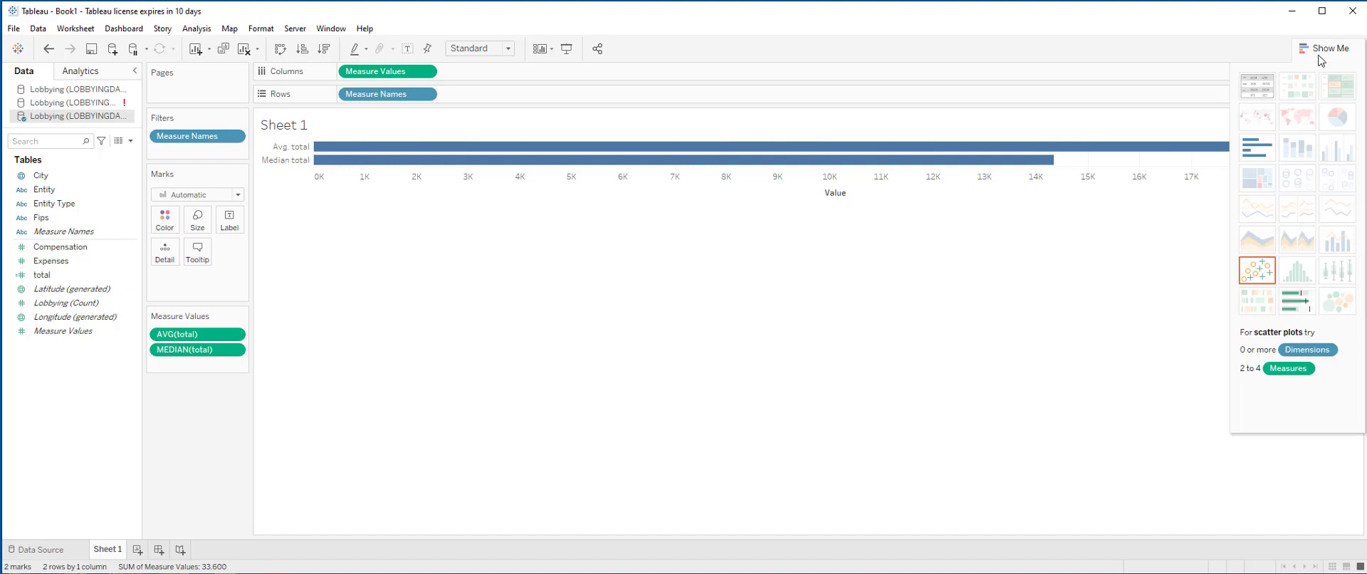
click(1257, 96)
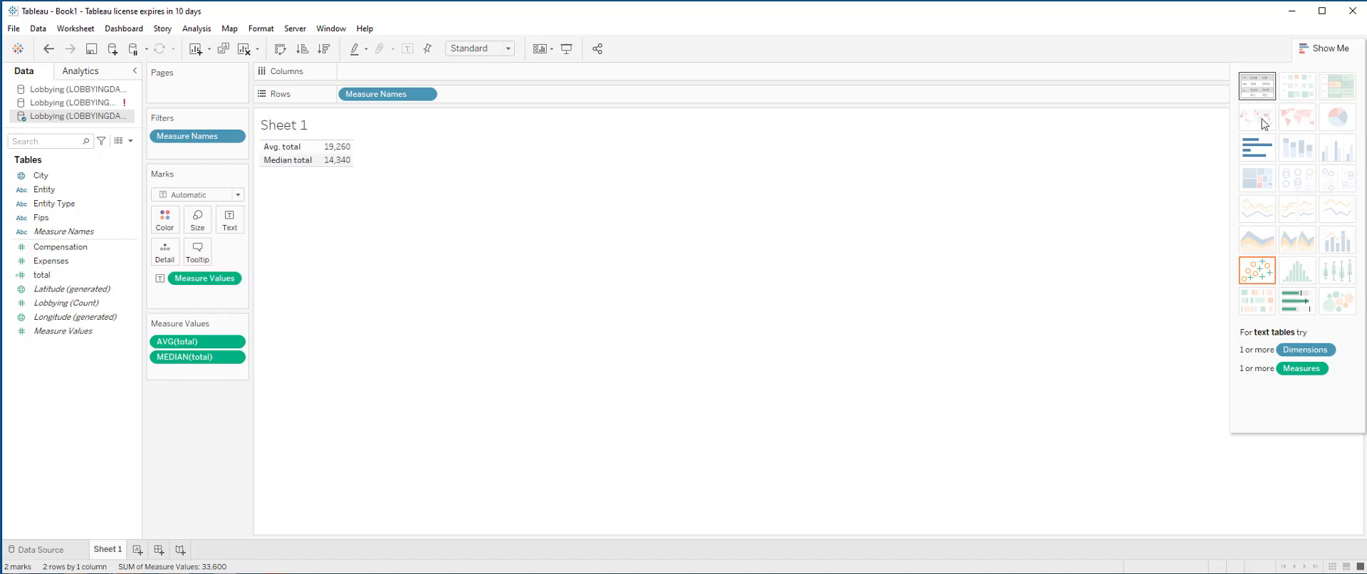
click(1263, 157)
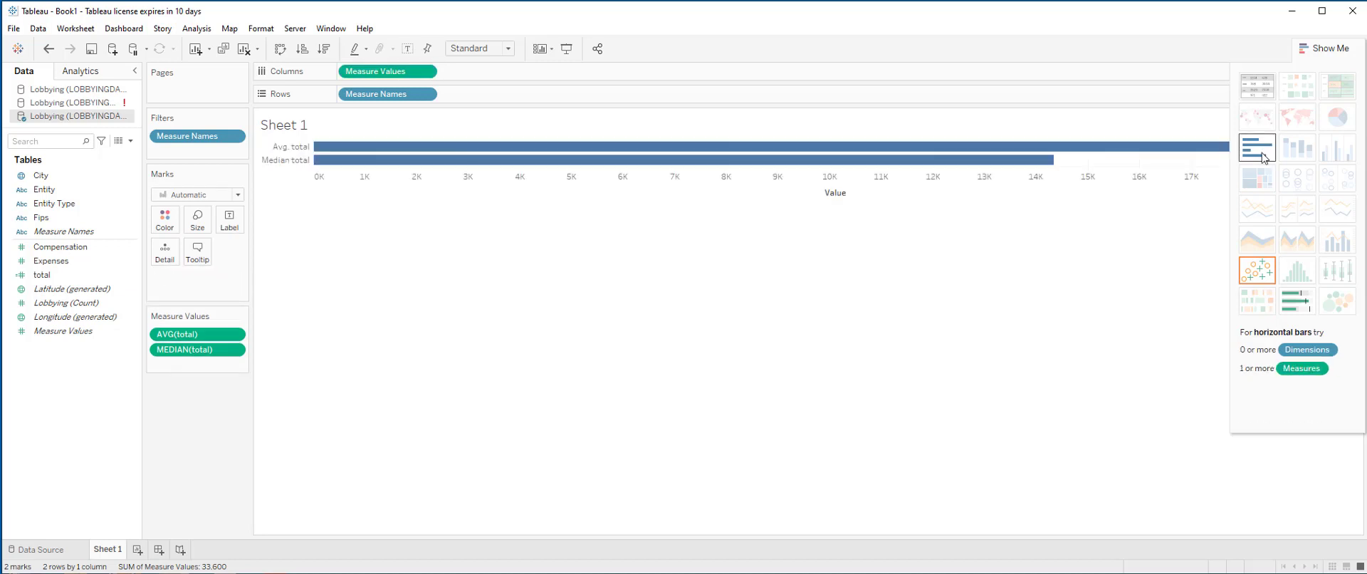
Convert the view to a bullet graph of average and median total, and compare it with the previous bars by undoing and redoing
click(1296, 309)
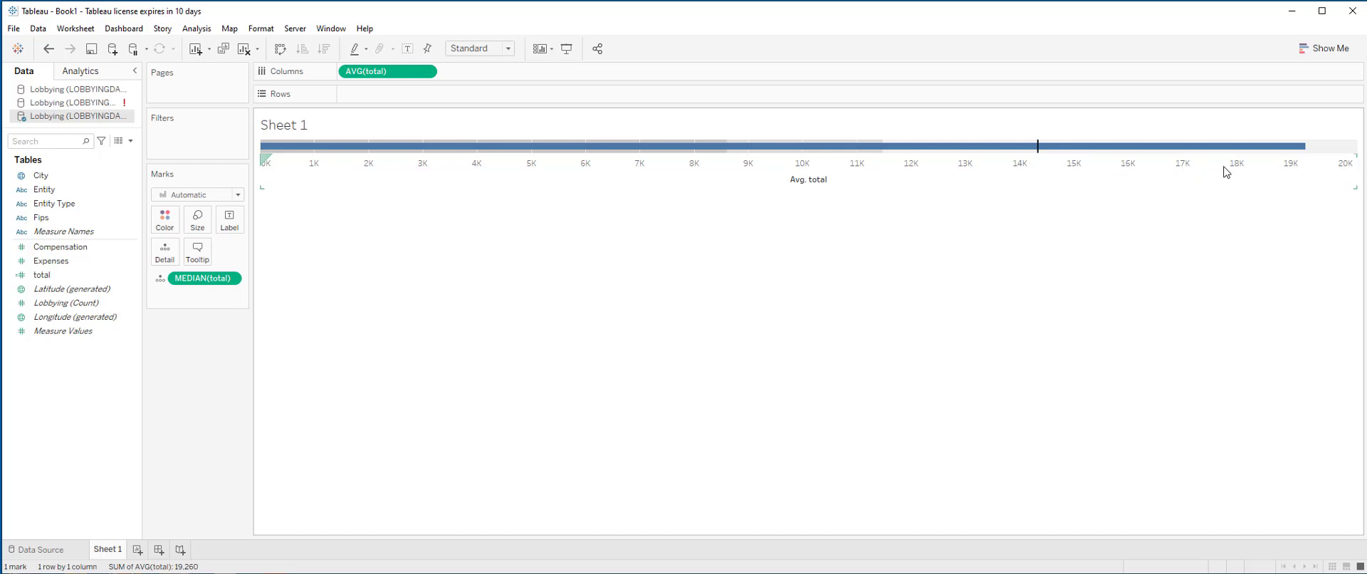
mouse_move(1307, 156)
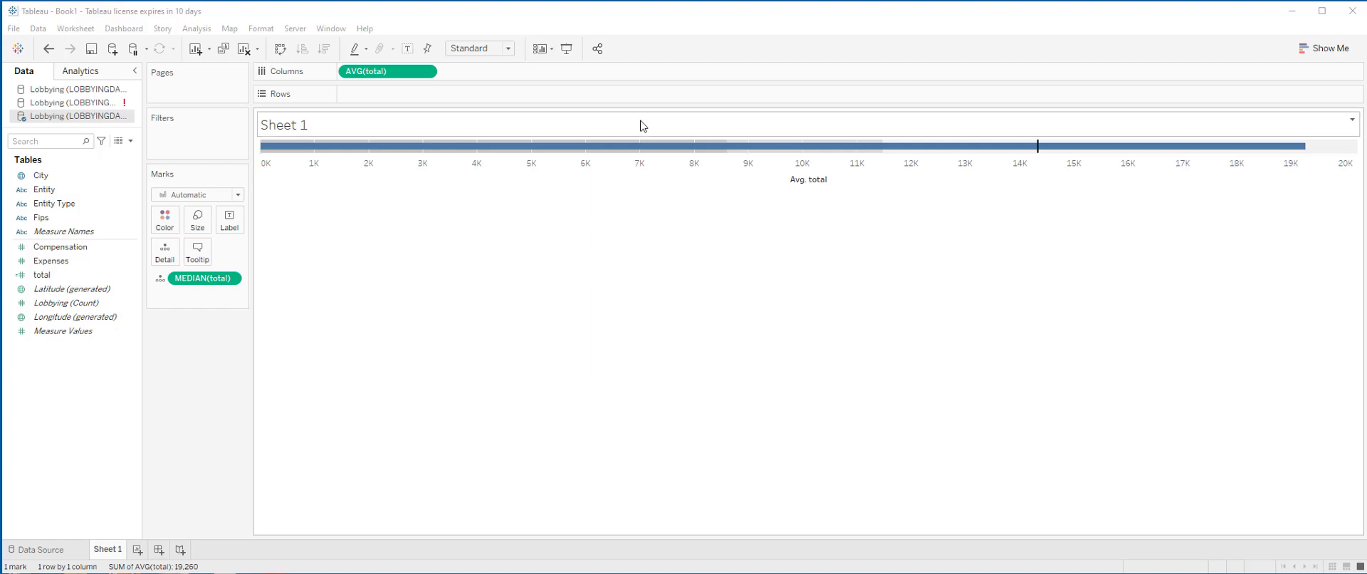
click(50, 51)
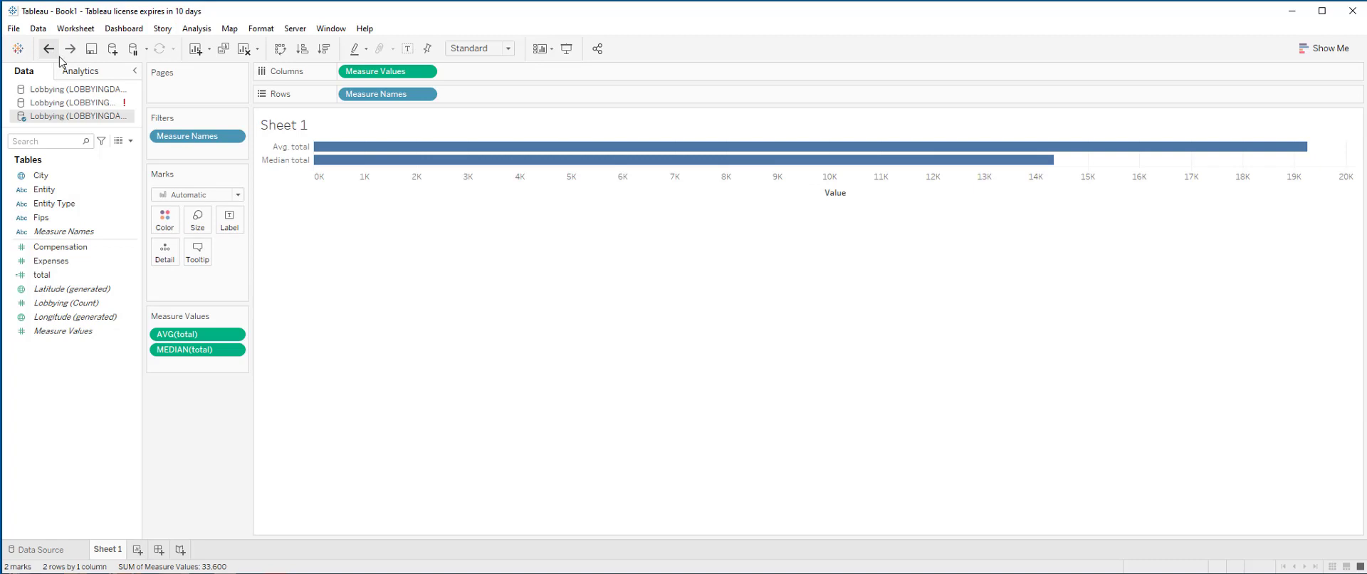
click(70, 50)
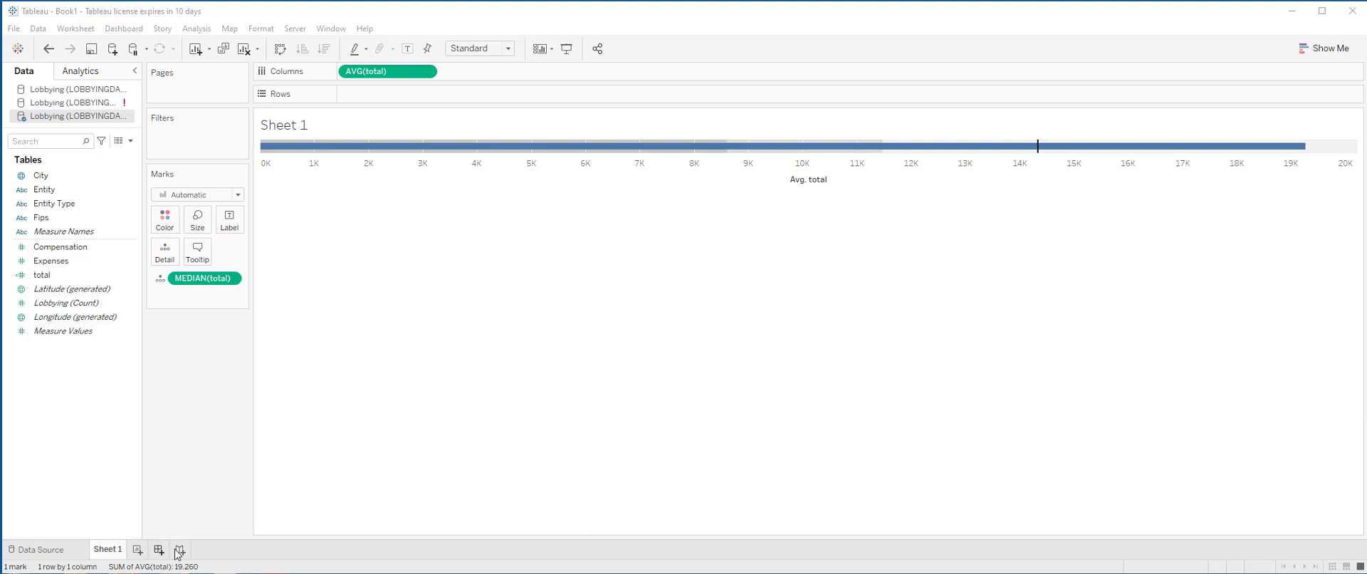
Add a new blank worksheet and rename Sheet 1 as "Bullet Chart - AVG VS Median"
click(137, 550)
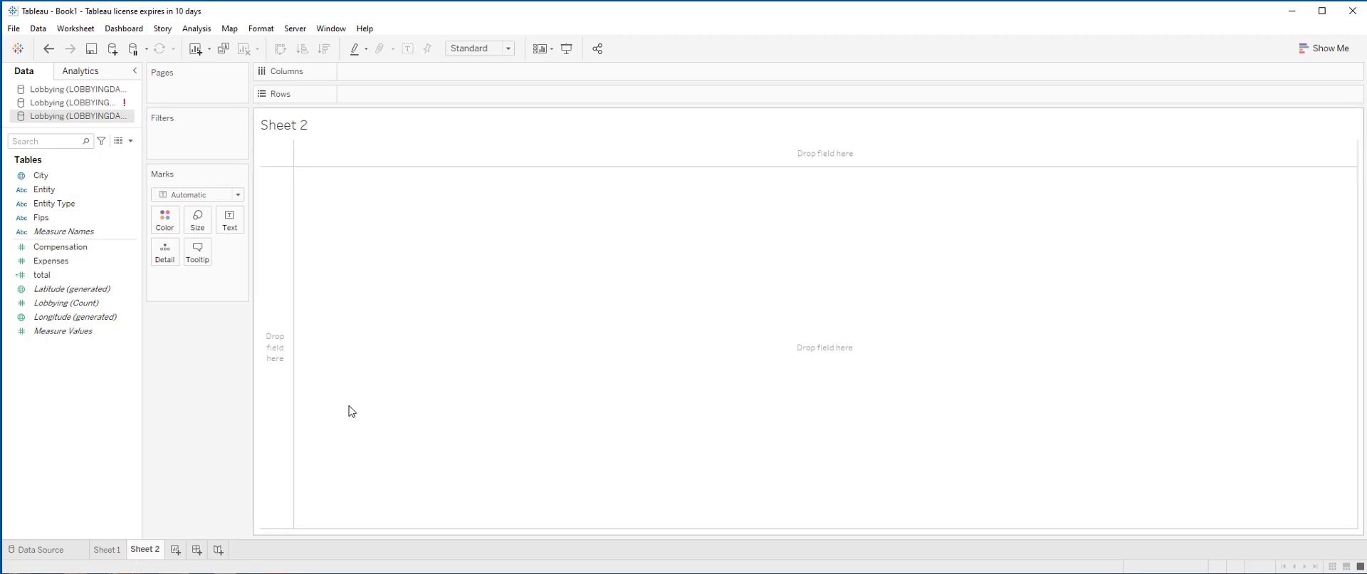
click(107, 550)
right_click(105, 554)
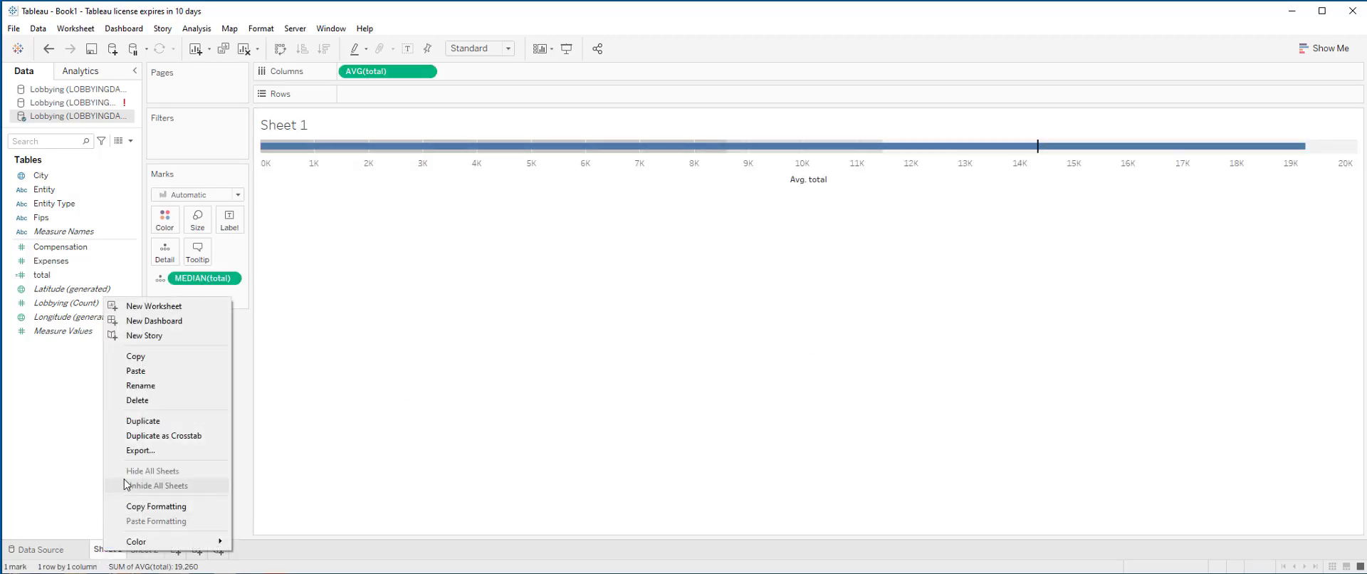
click(152, 390)
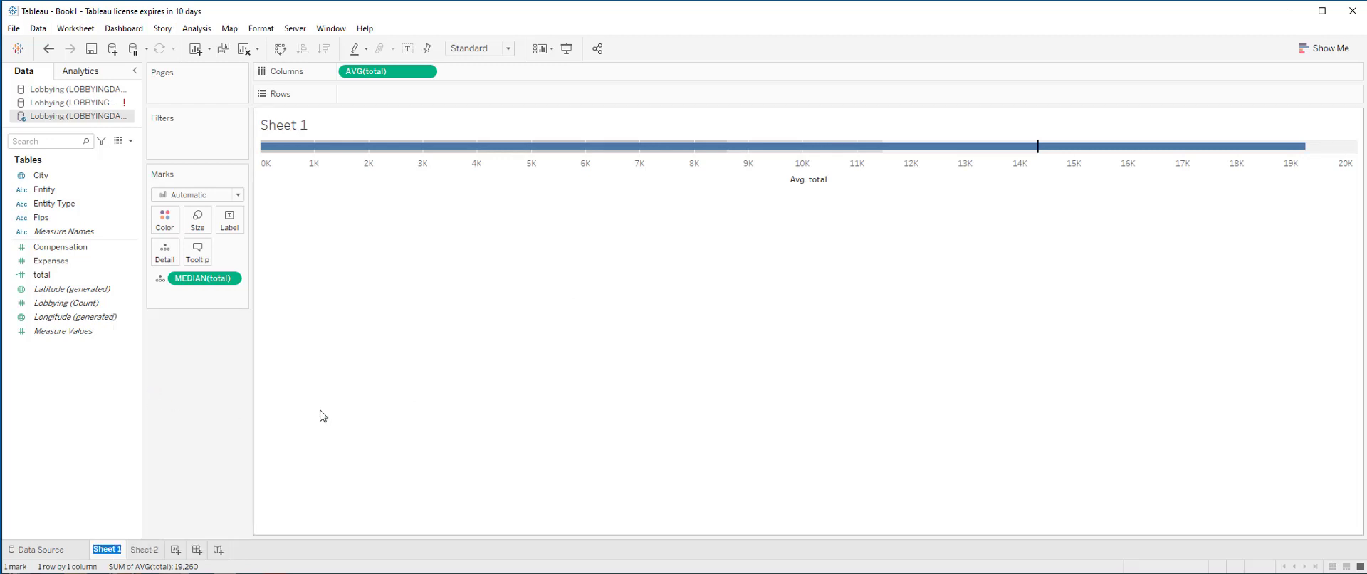
text(Bullet Cha)
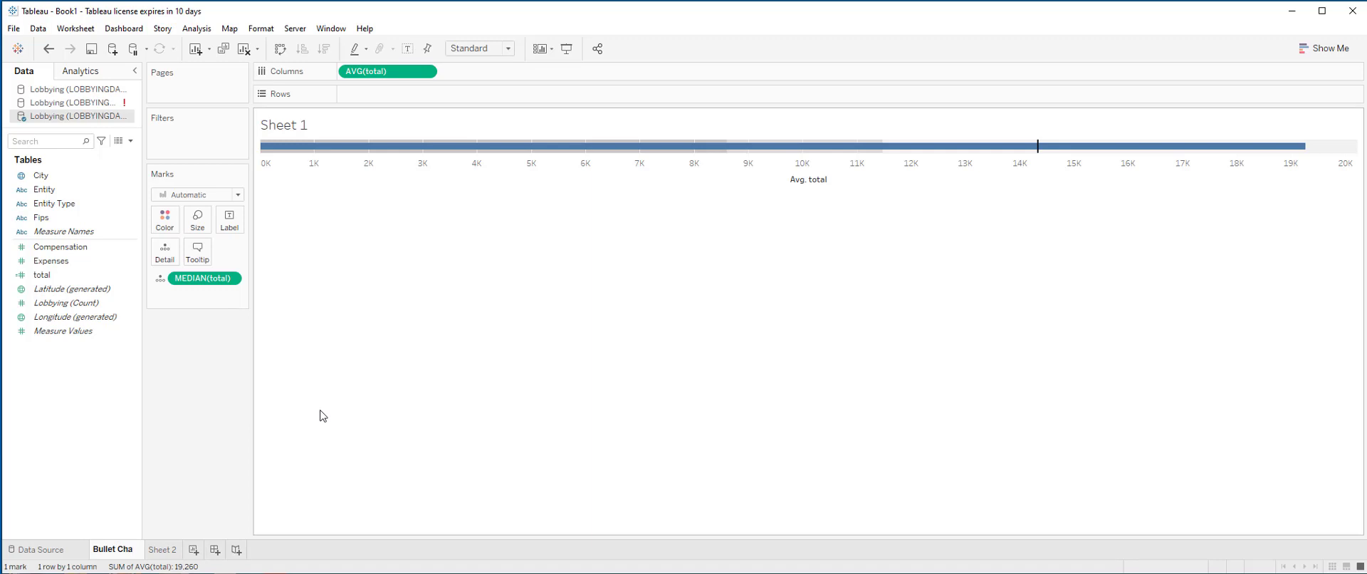
text(rt - AVG)
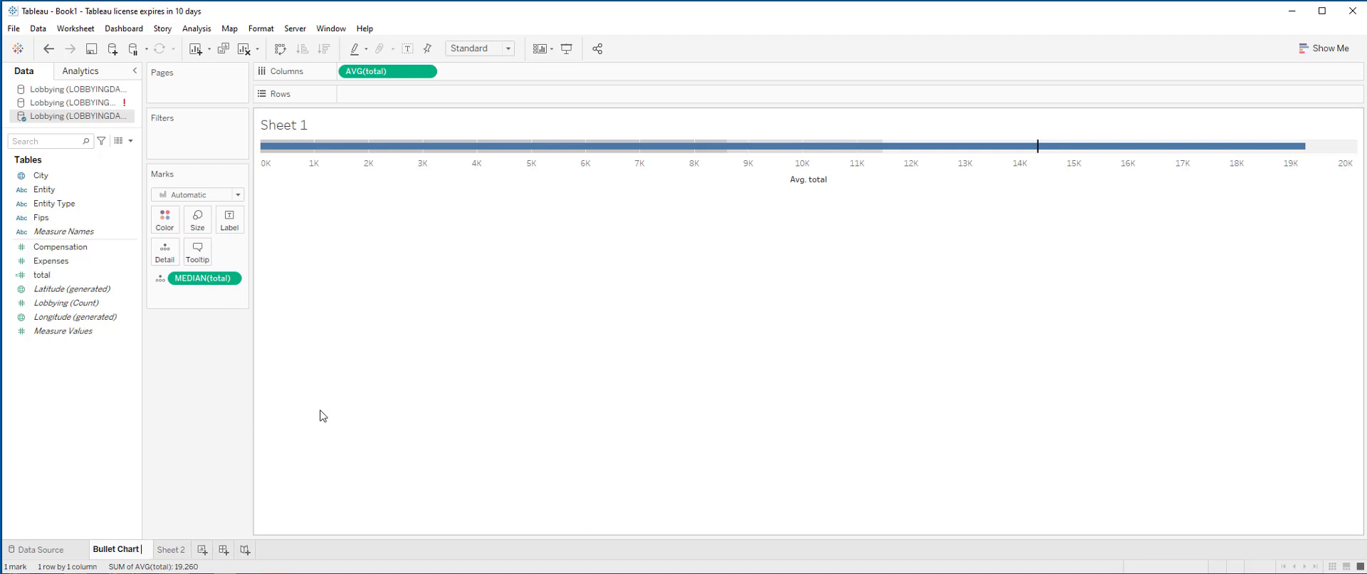
text( V)
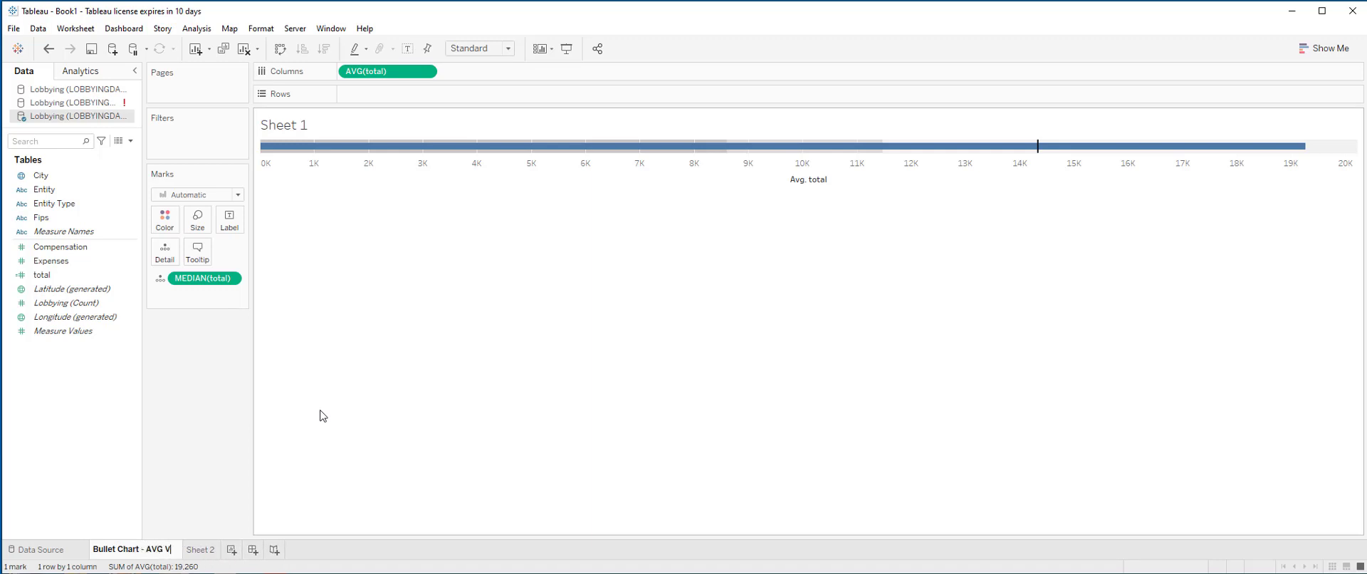
text(S Median)
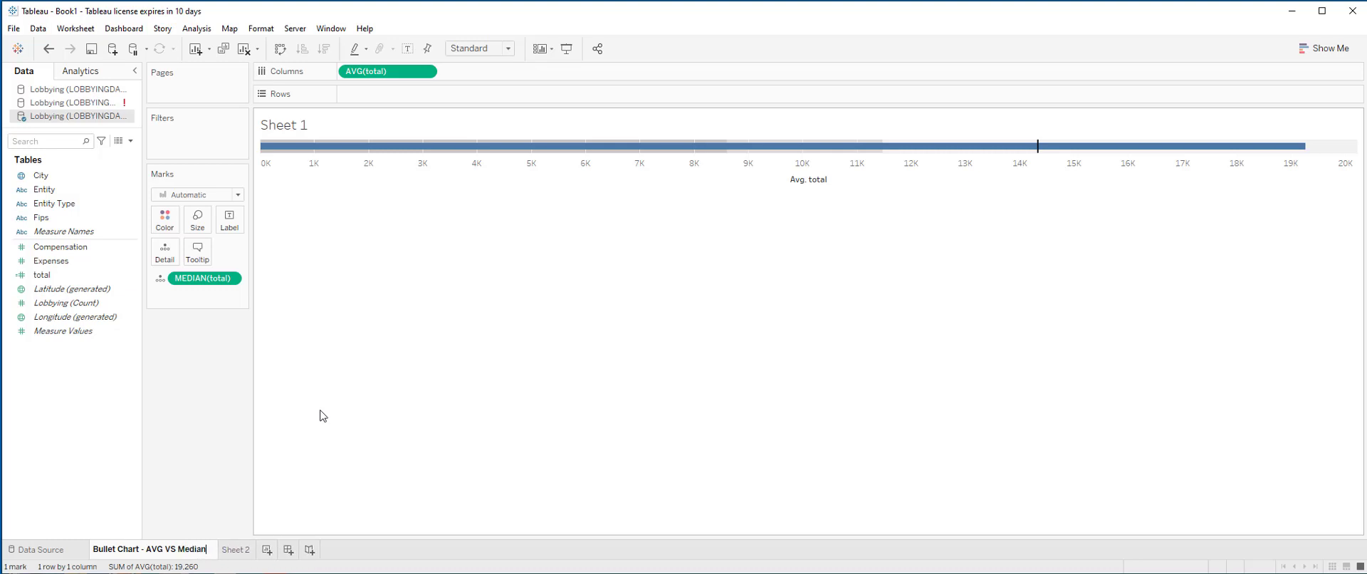
On Sheet 2, encode total as the mark size and aggregate it as Average
click(225, 549)
drag(35, 282, 203, 223)
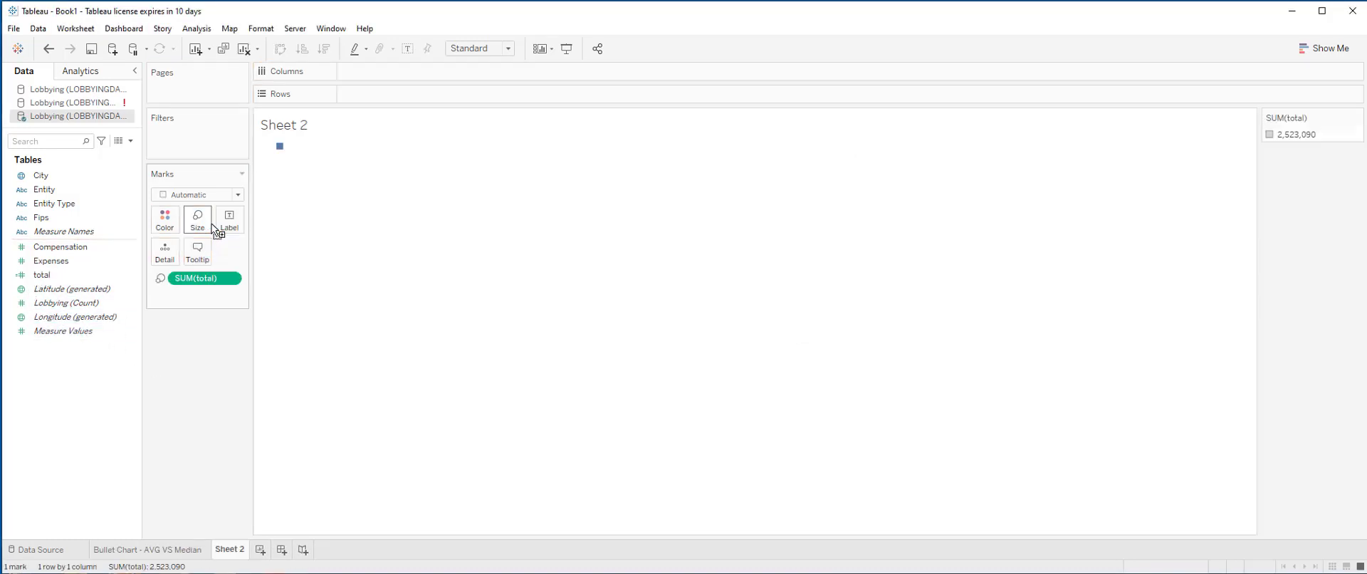
click(235, 278)
mouse_move(252, 402)
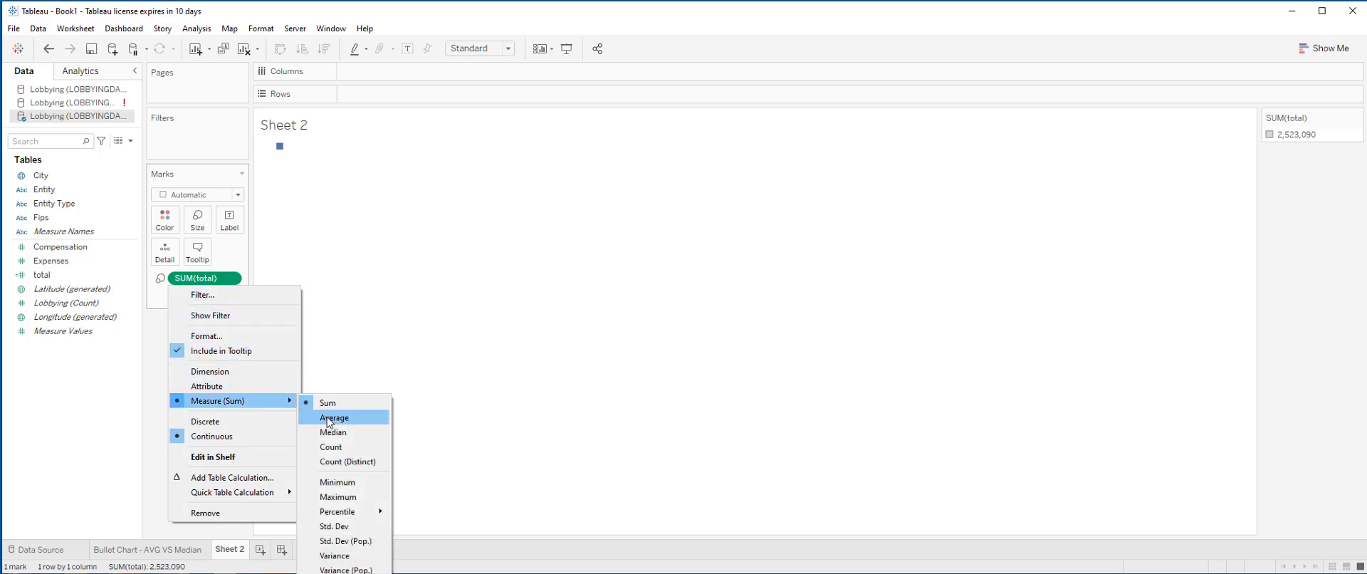
click(333, 418)
Add total to Sheet 2 again as the mark label and aggregate it as Median
drag(43, 275, 222, 215)
right_click(171, 296)
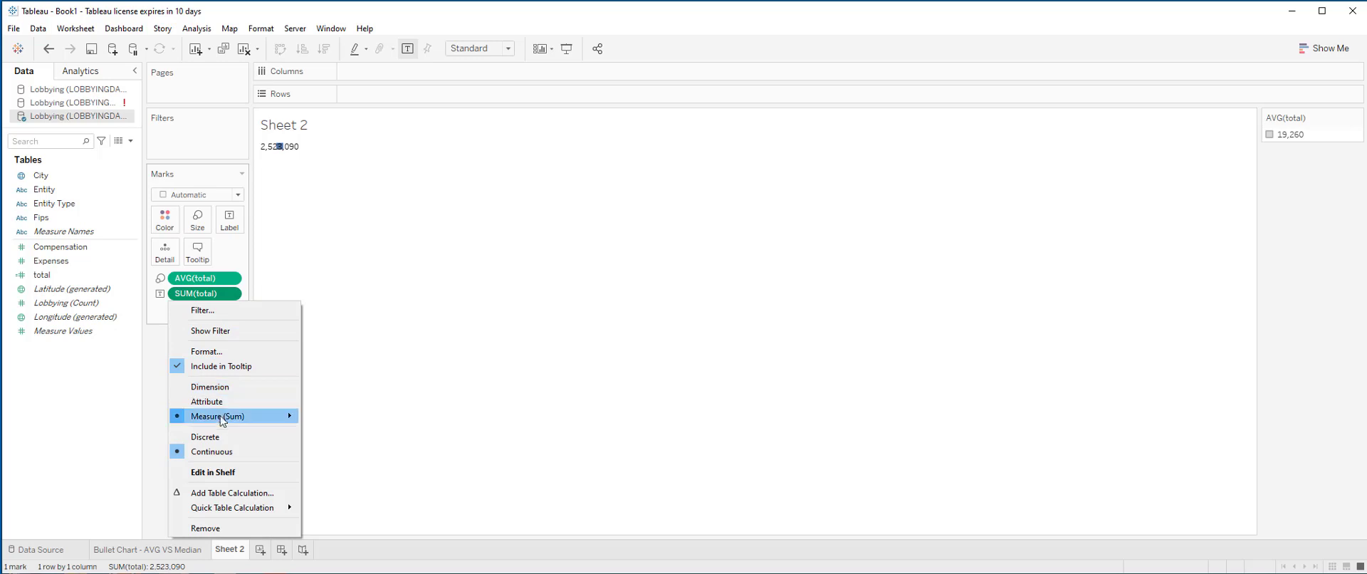
mouse_move(222, 419)
click(322, 448)
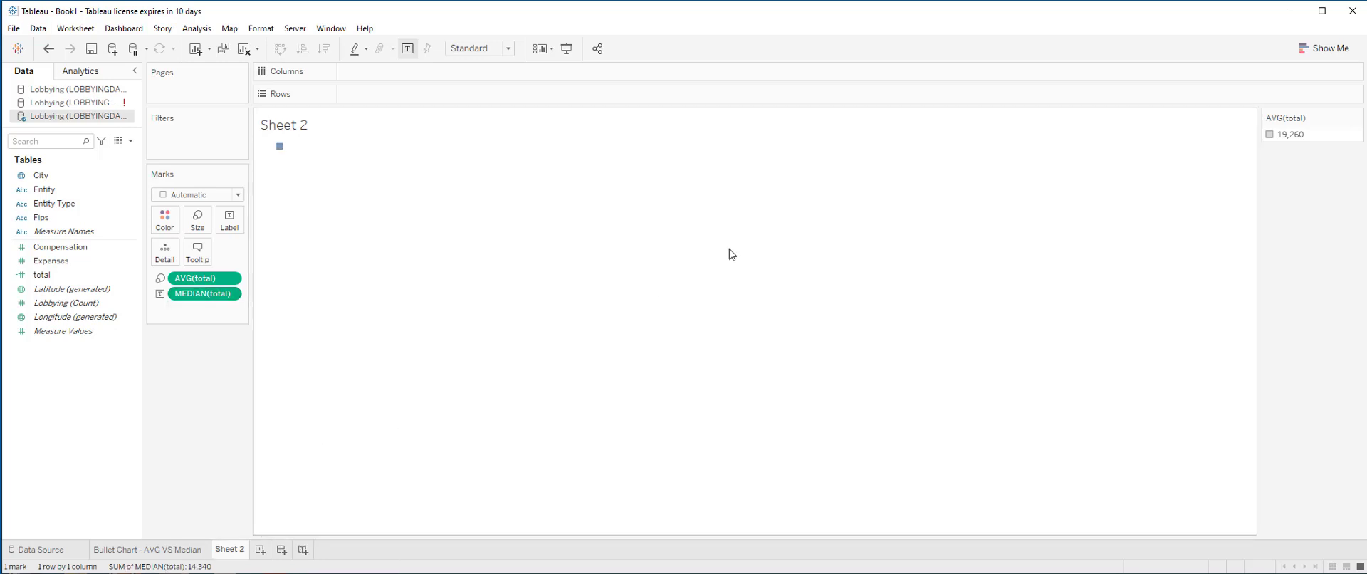
Convert Sheet 2 to a bullet graph and break it down by Entity Type on Rows
click(1311, 54)
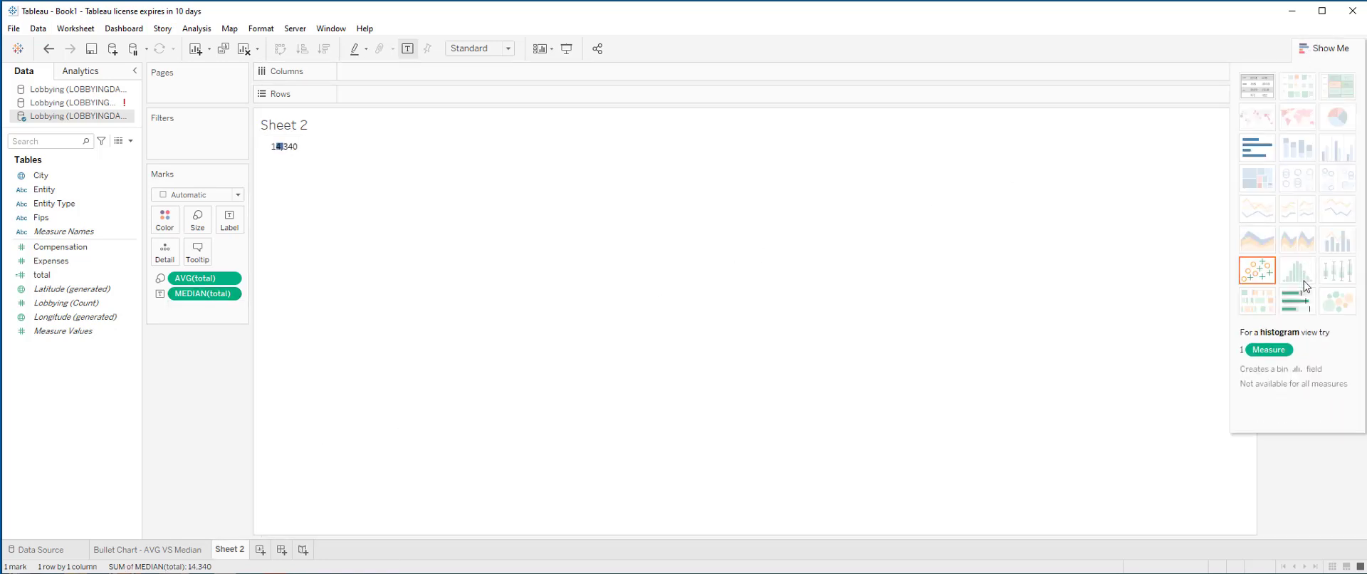
click(1304, 305)
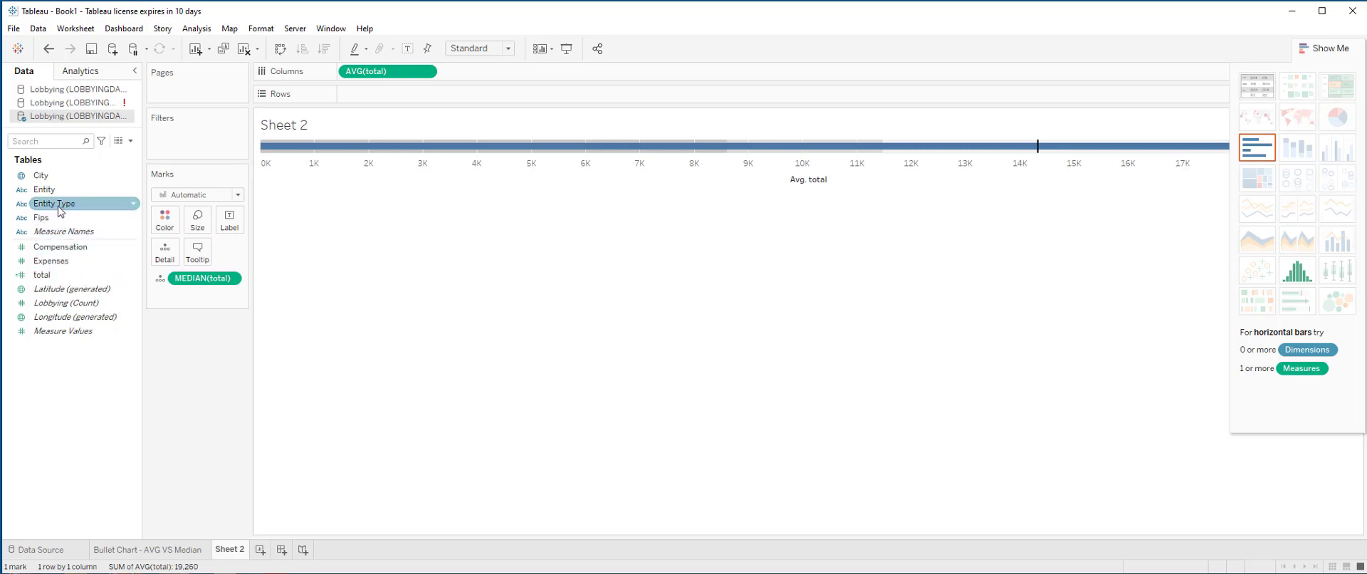
drag(59, 210, 374, 94)
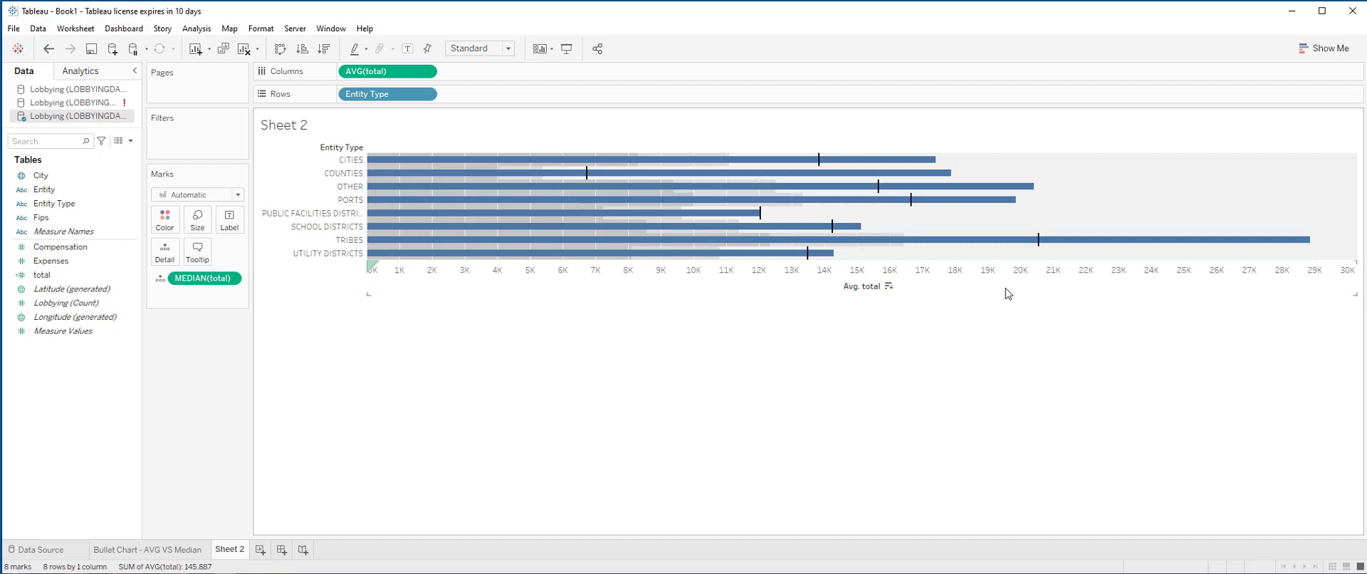
mouse_move(735, 178)
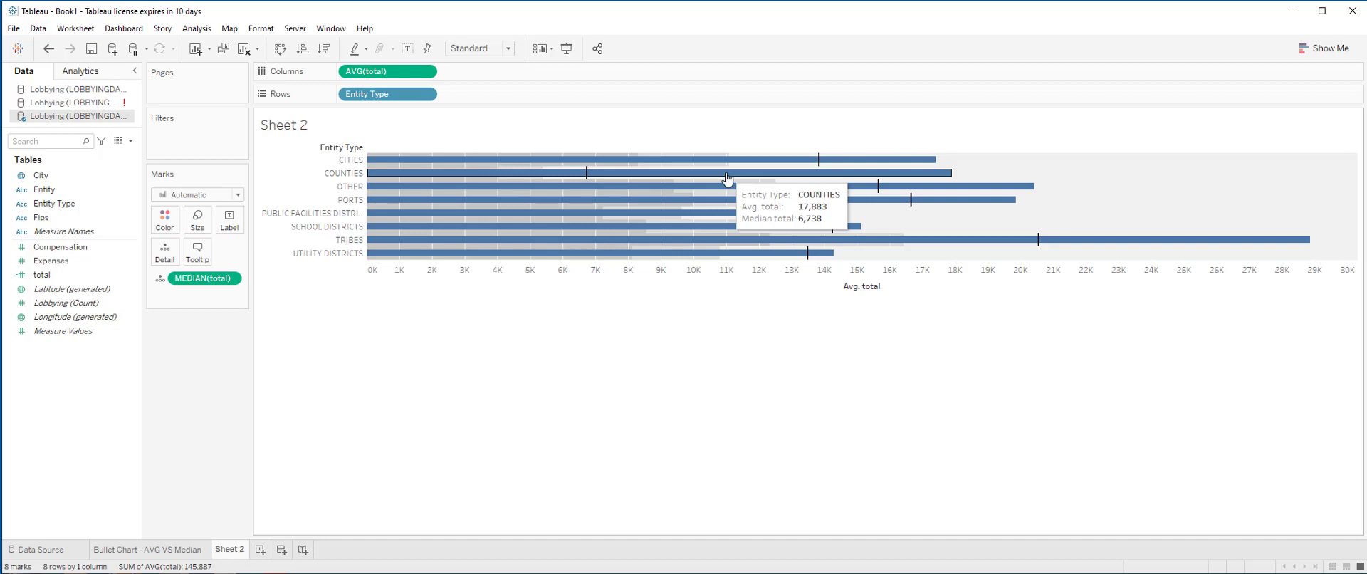
Rename Sheet 2 as "Bullet Chart - Entity Type"
right_click(237, 550)
click(279, 388)
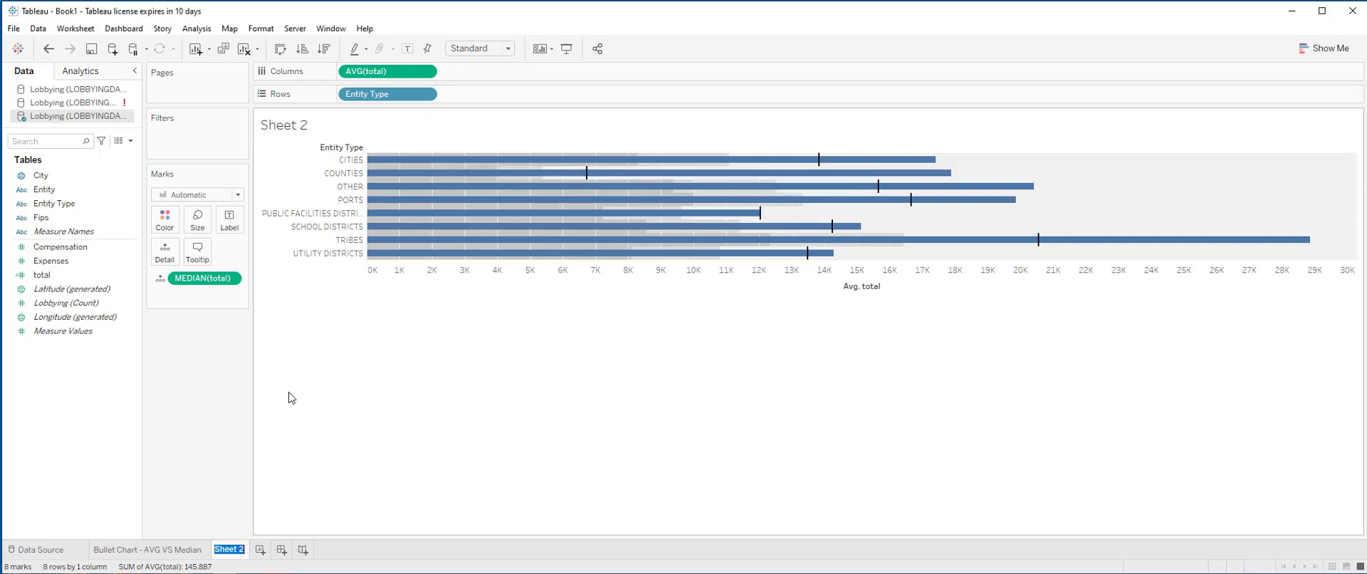
text(Bullet Chart -m)
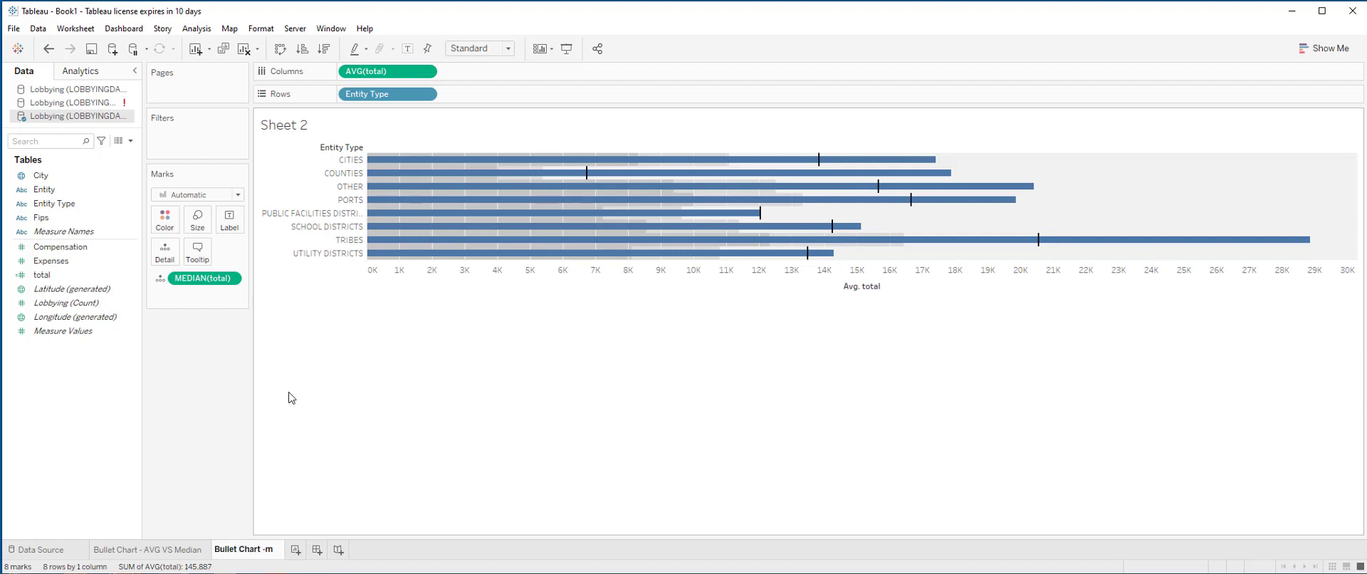
key(BackSpace)
text(Entity T)
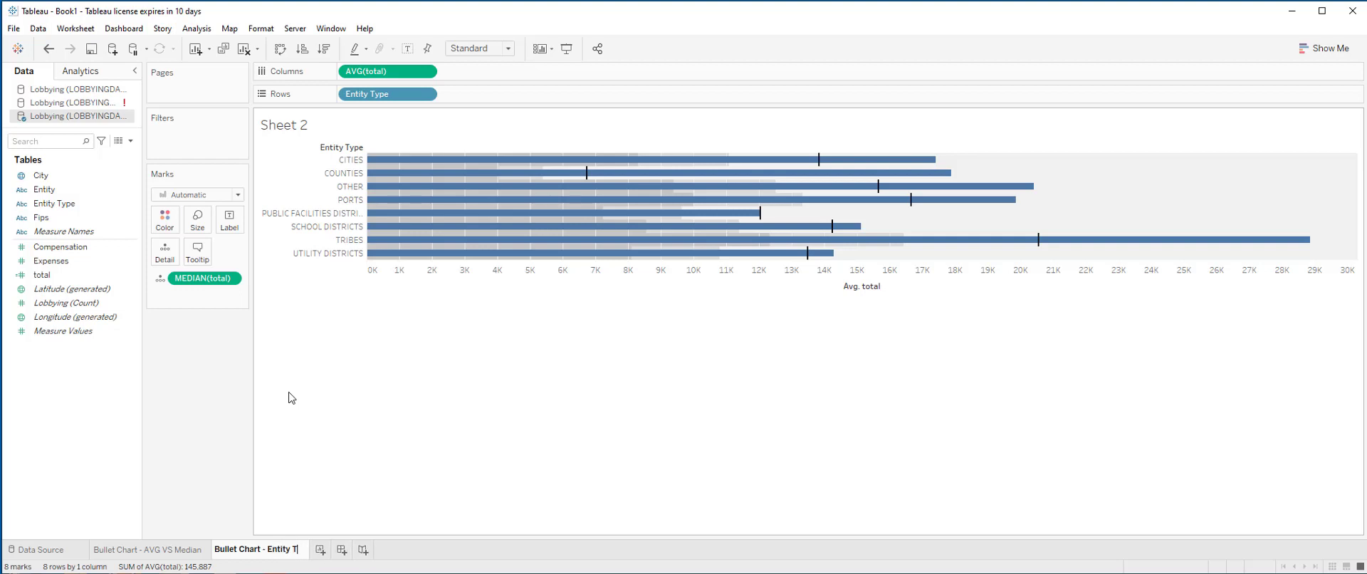
text(ype)
key(Return)
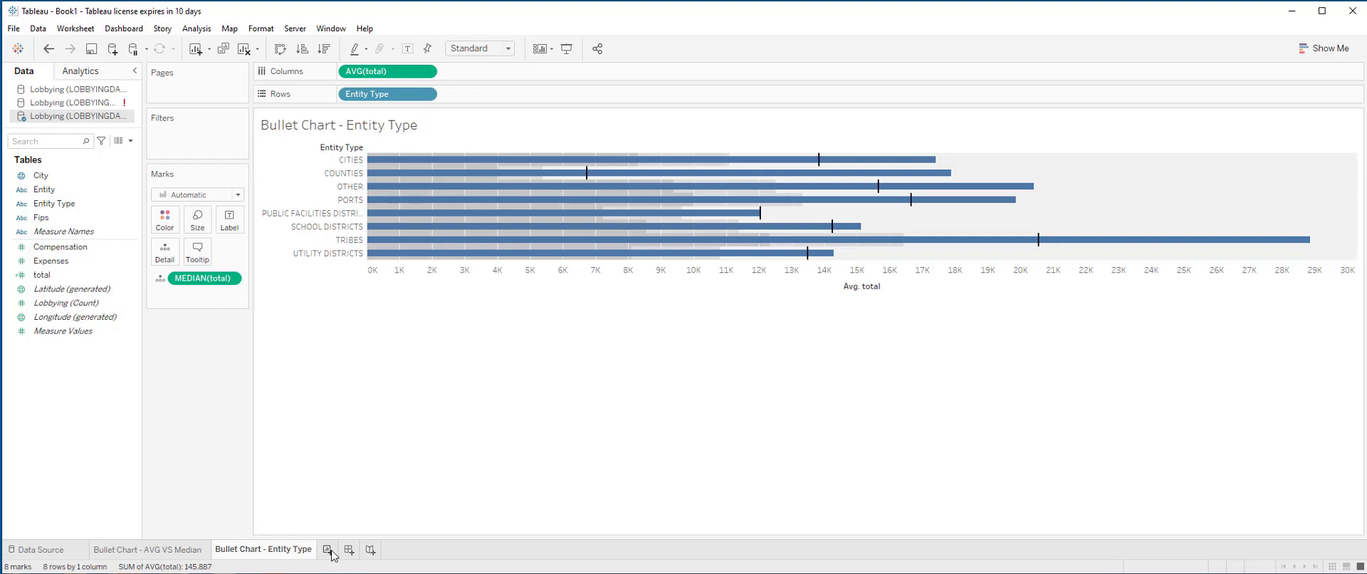
Build a bar chart of total by Entity on a new worksheet, sorted by total in descending order
click(330, 552)
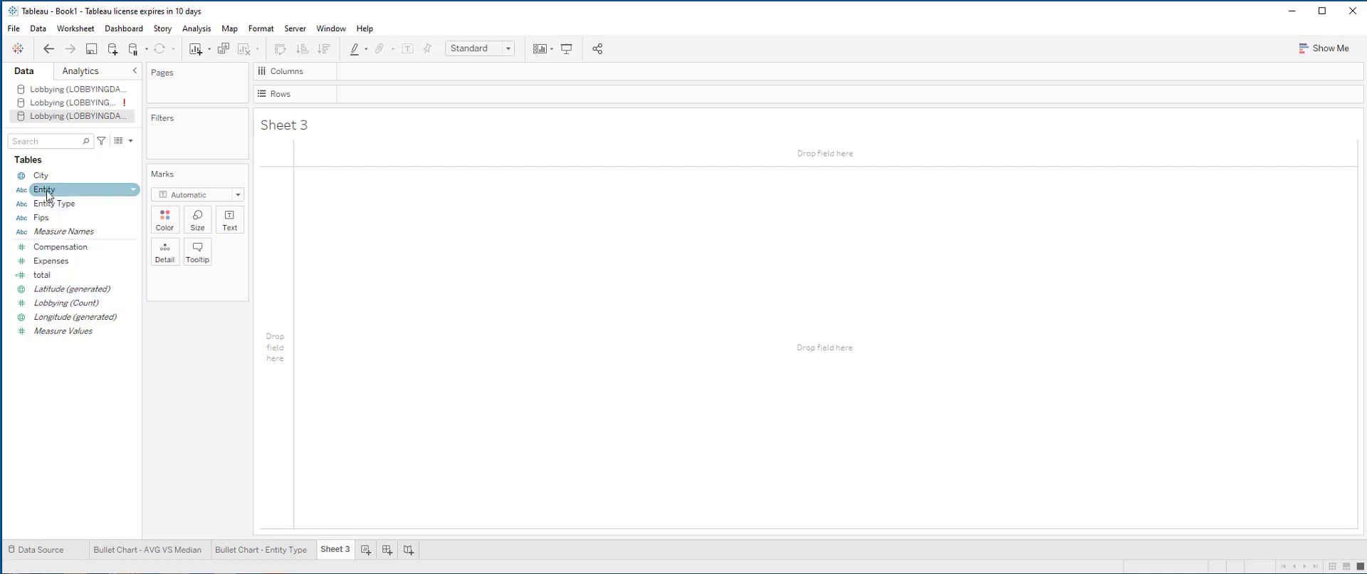
drag(45, 191, 359, 94)
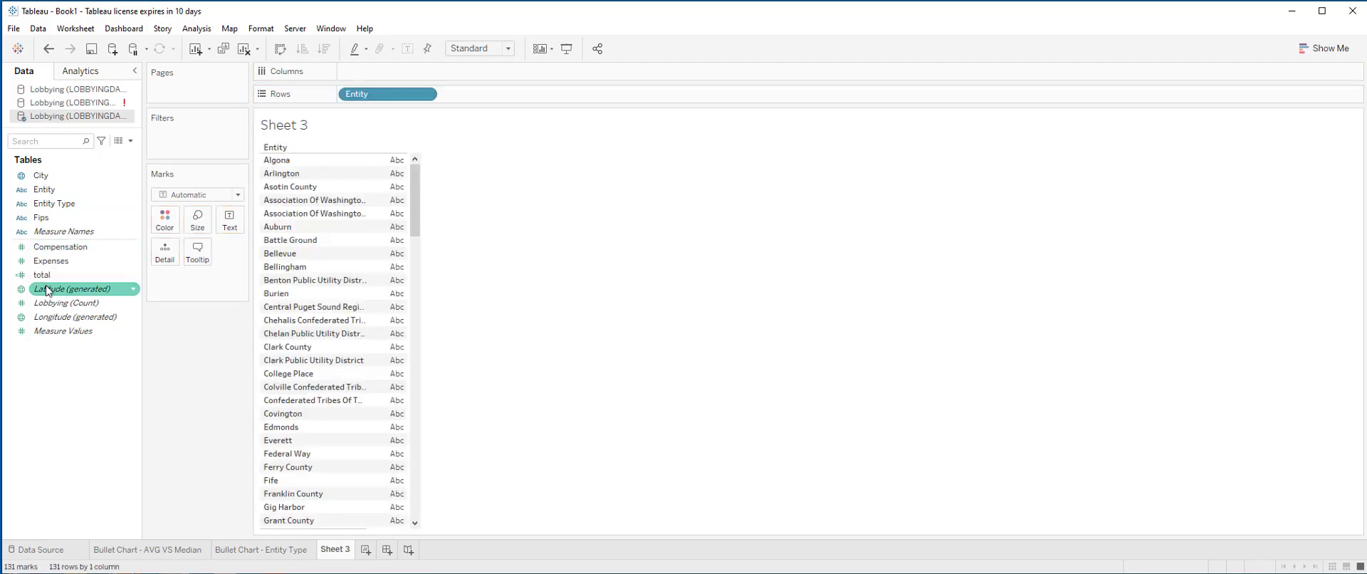
drag(47, 278, 377, 71)
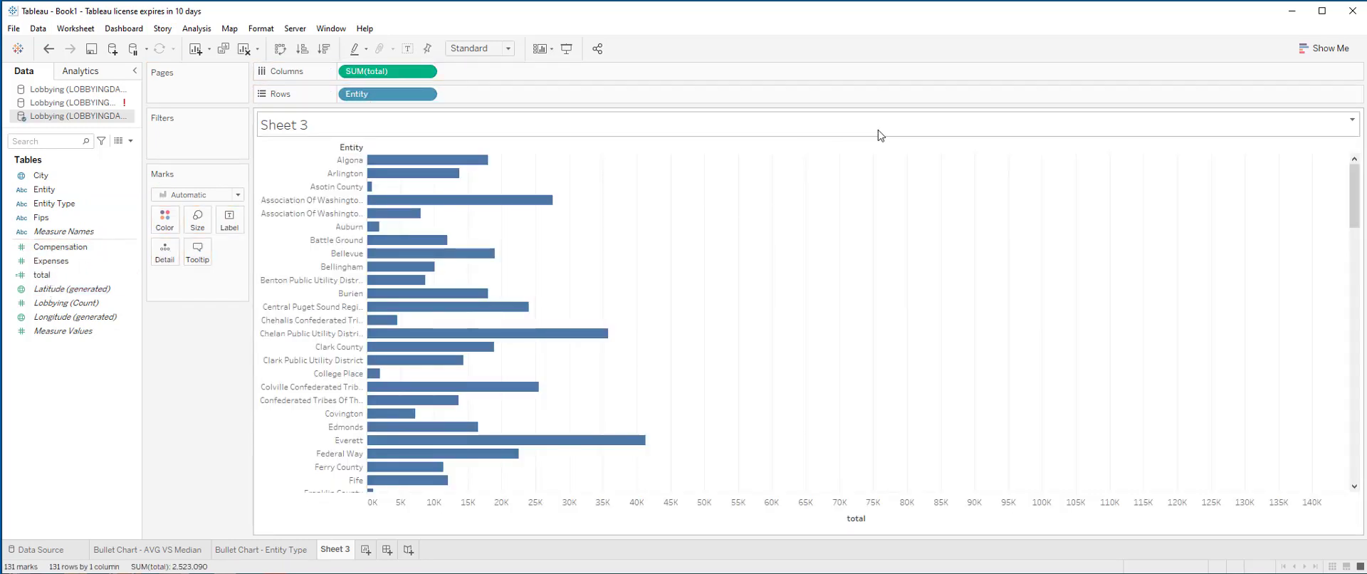
click(855, 146)
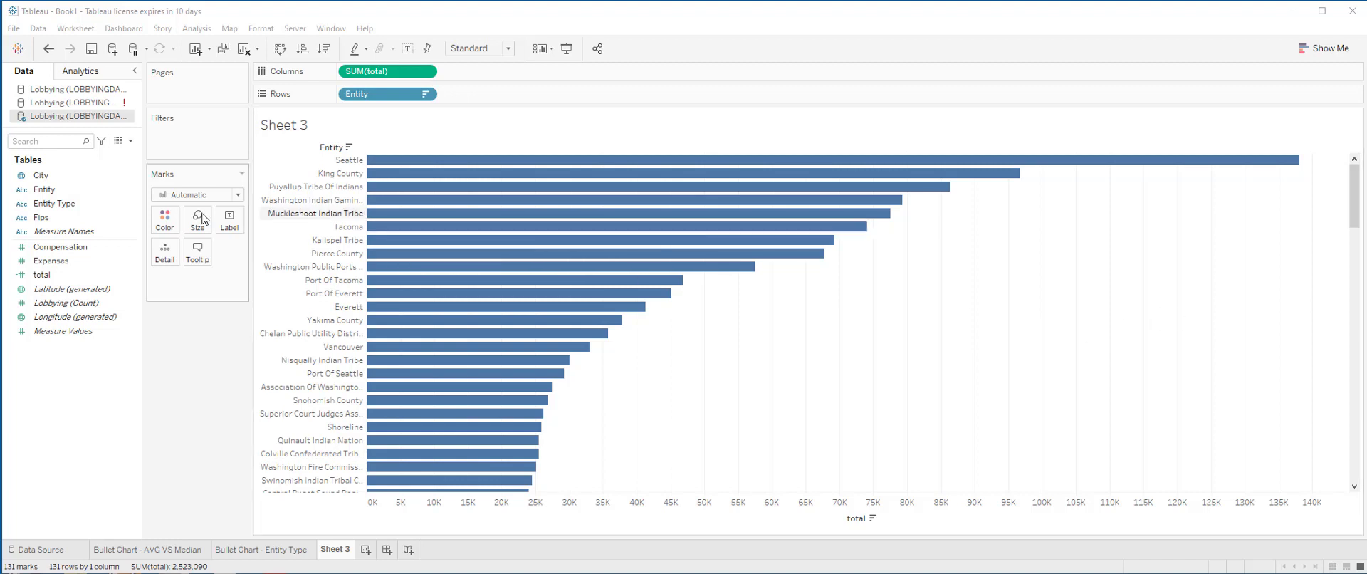
Add an Entity Type filter with no values selected to Sheet 3 and show its filter control beside the chart
click(52, 205)
drag(52, 209, 168, 134)
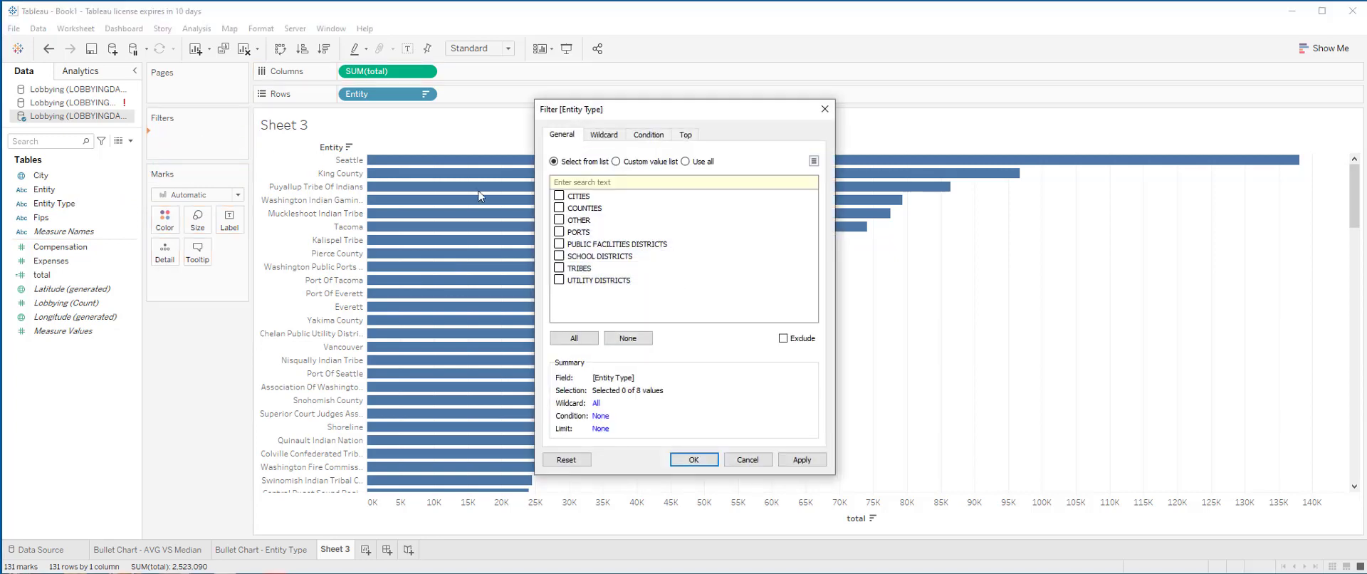
click(708, 464)
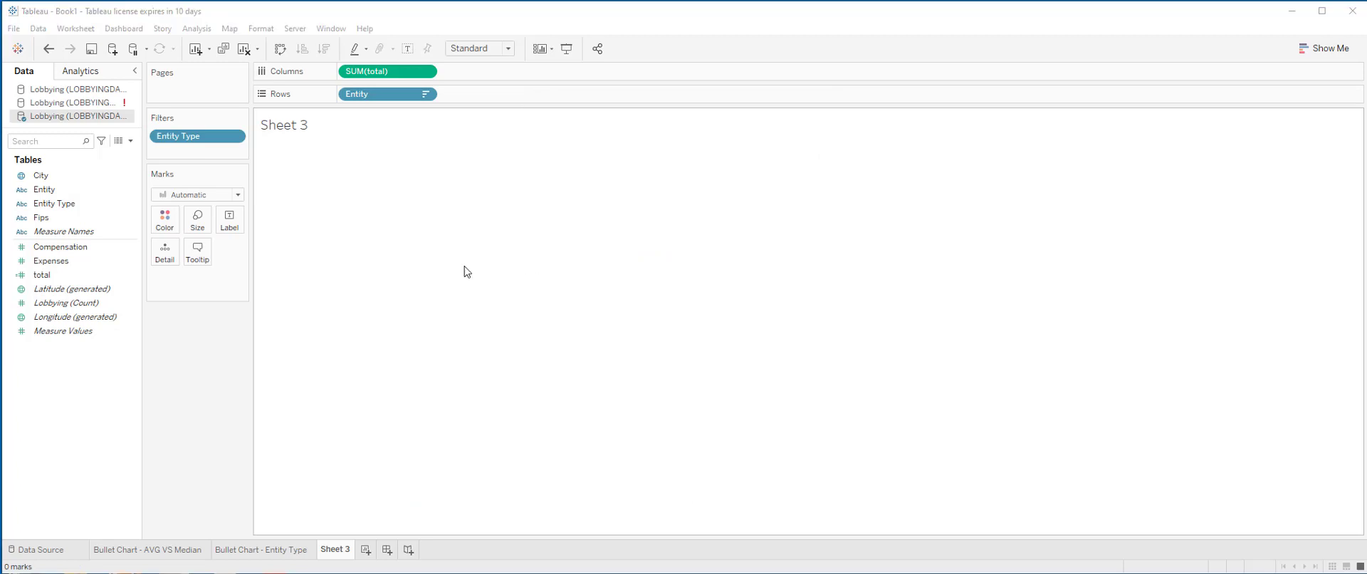
click(235, 137)
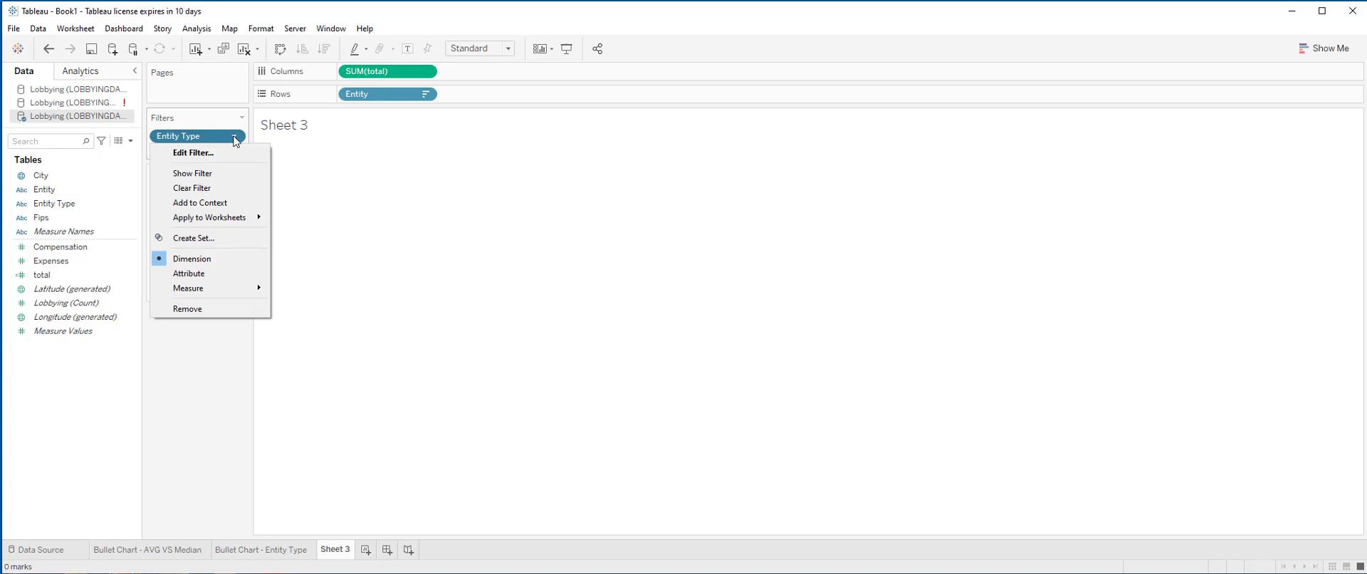
click(222, 173)
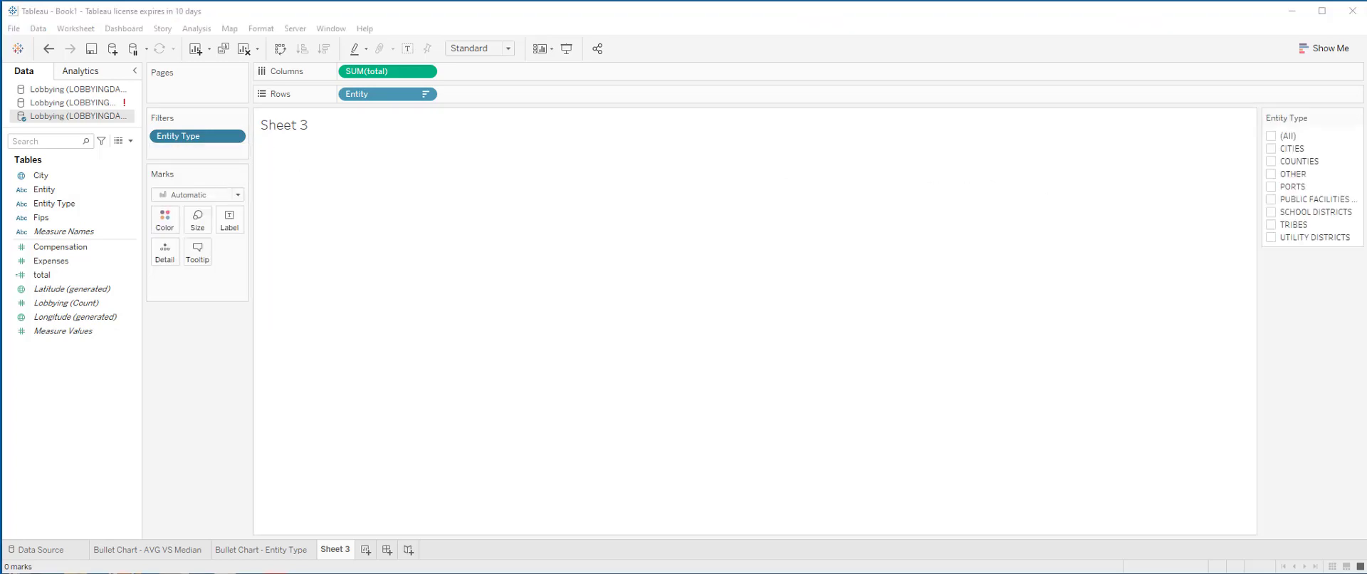
Make the Entity Type filter a single-value list and switch it through Counties and Other to Ports
mouse_move(1319, 231)
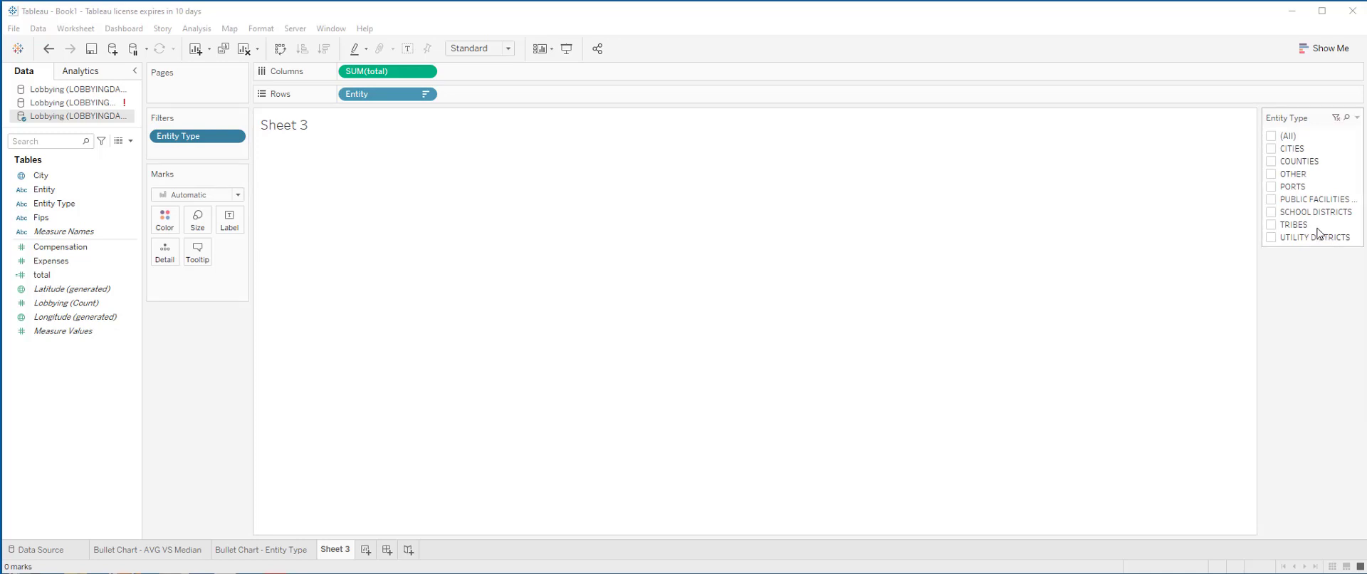
click(1357, 118)
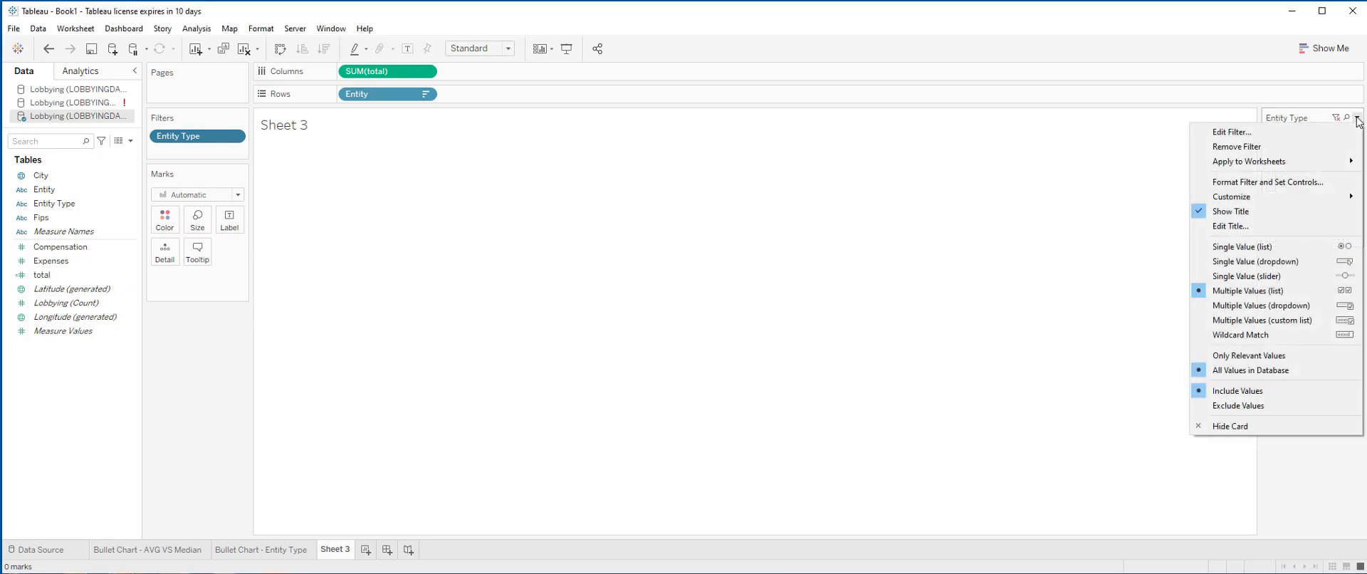
click(1265, 249)
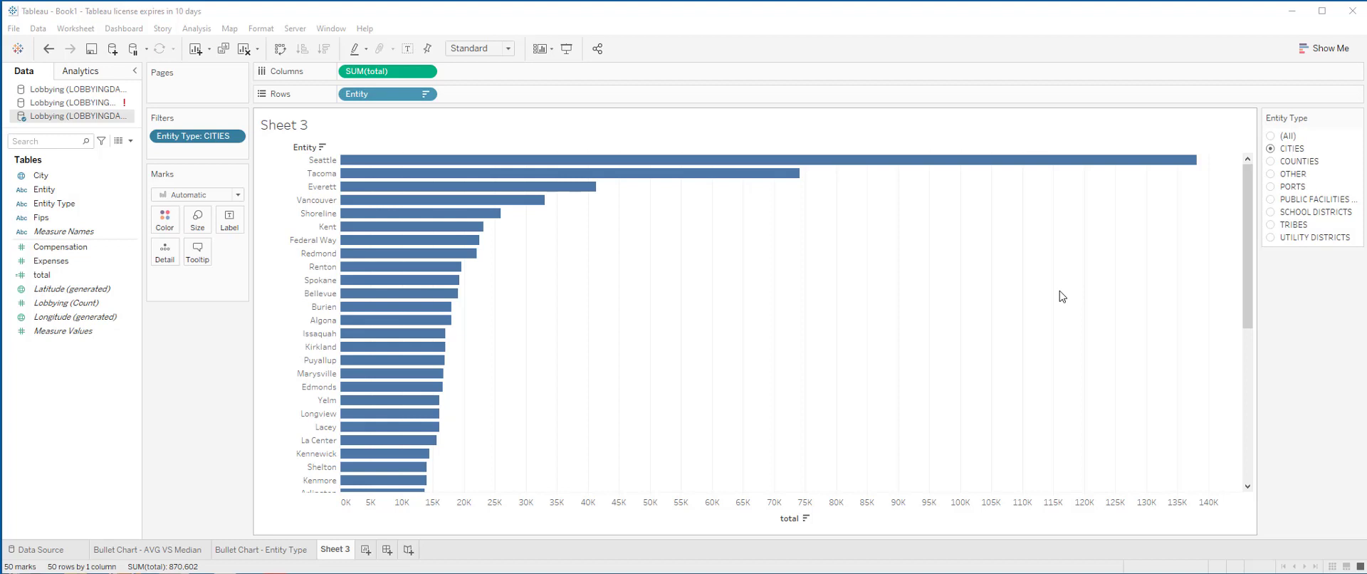
click(1271, 161)
click(1271, 175)
click(1271, 187)
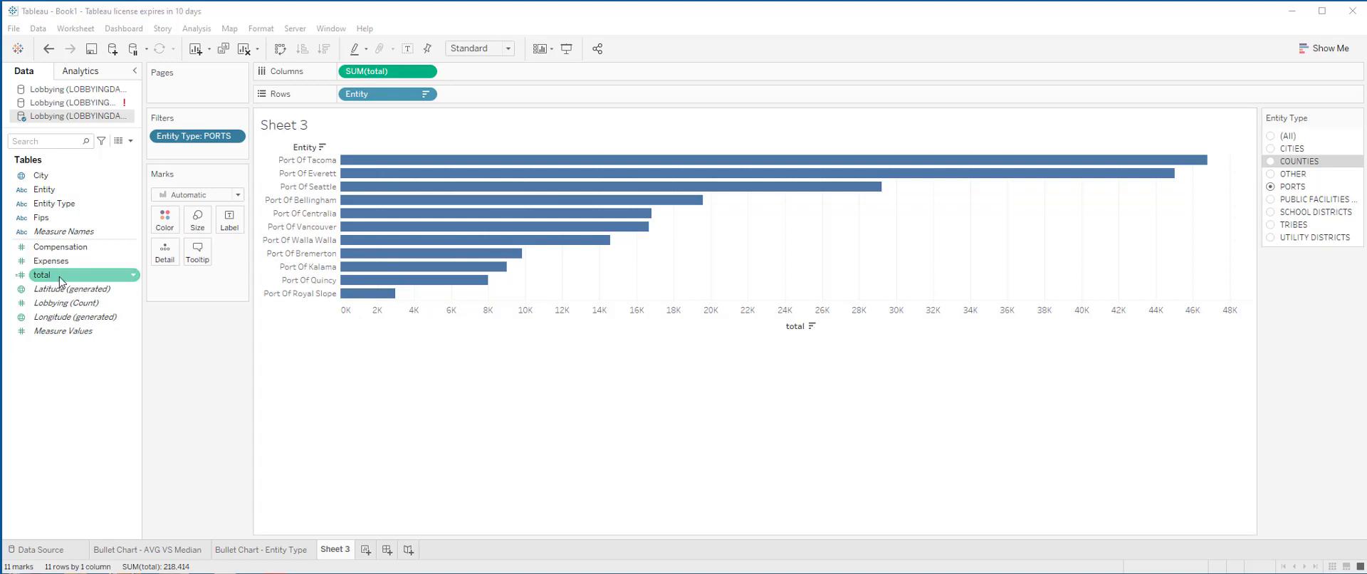
Add total to the bars' tooltip as a Percent of Total quick table calculation and check it on the Port Of Tacoma bar
drag(42, 275, 198, 250)
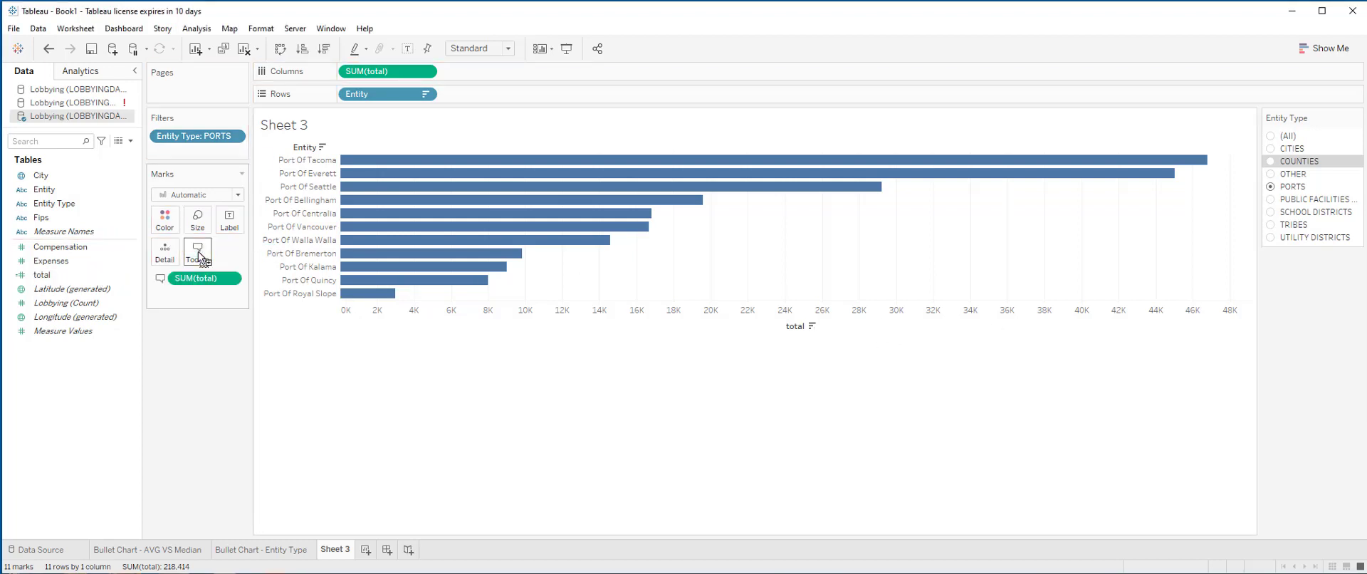
click(232, 279)
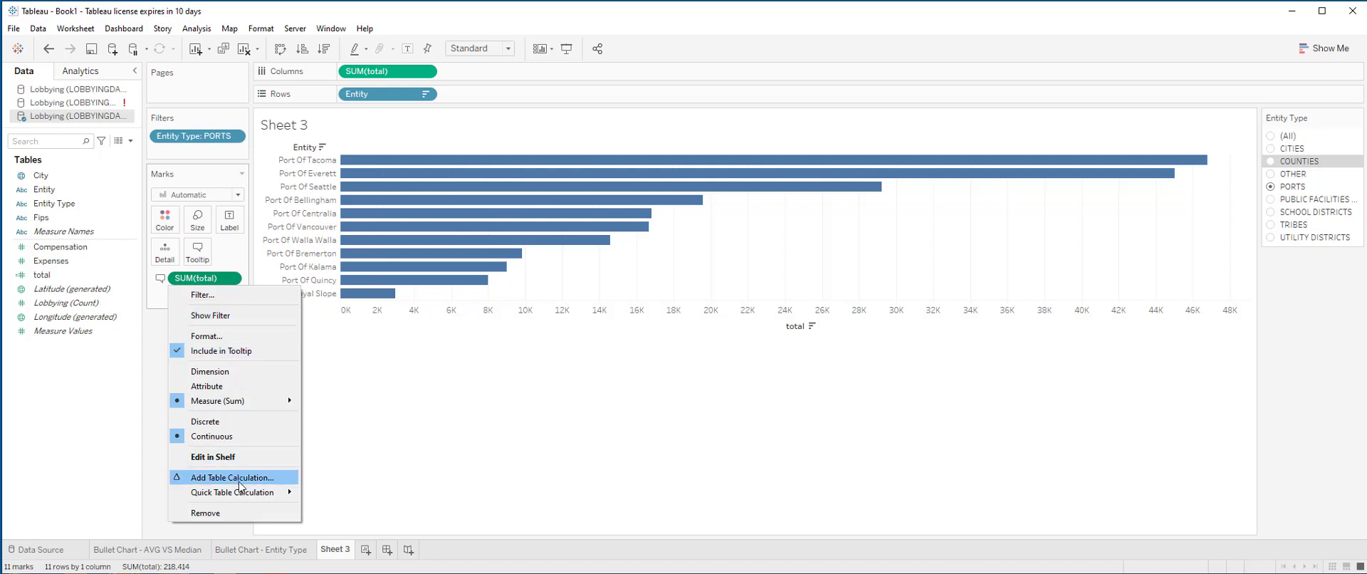
mouse_move(241, 496)
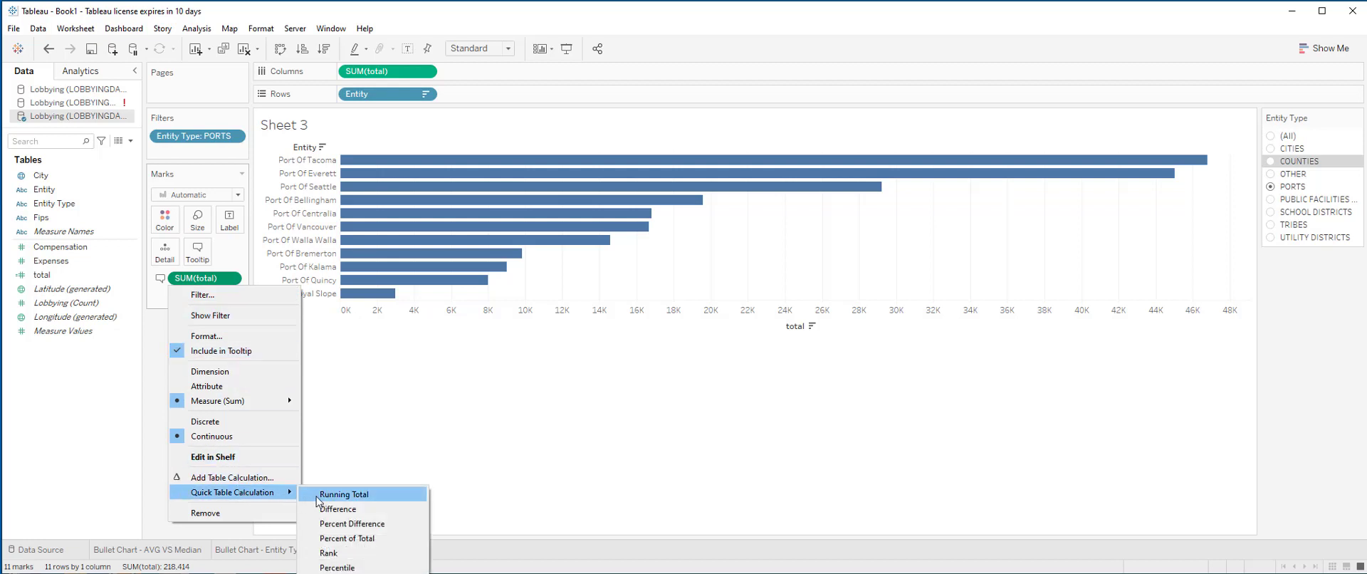
click(326, 538)
mouse_move(479, 165)
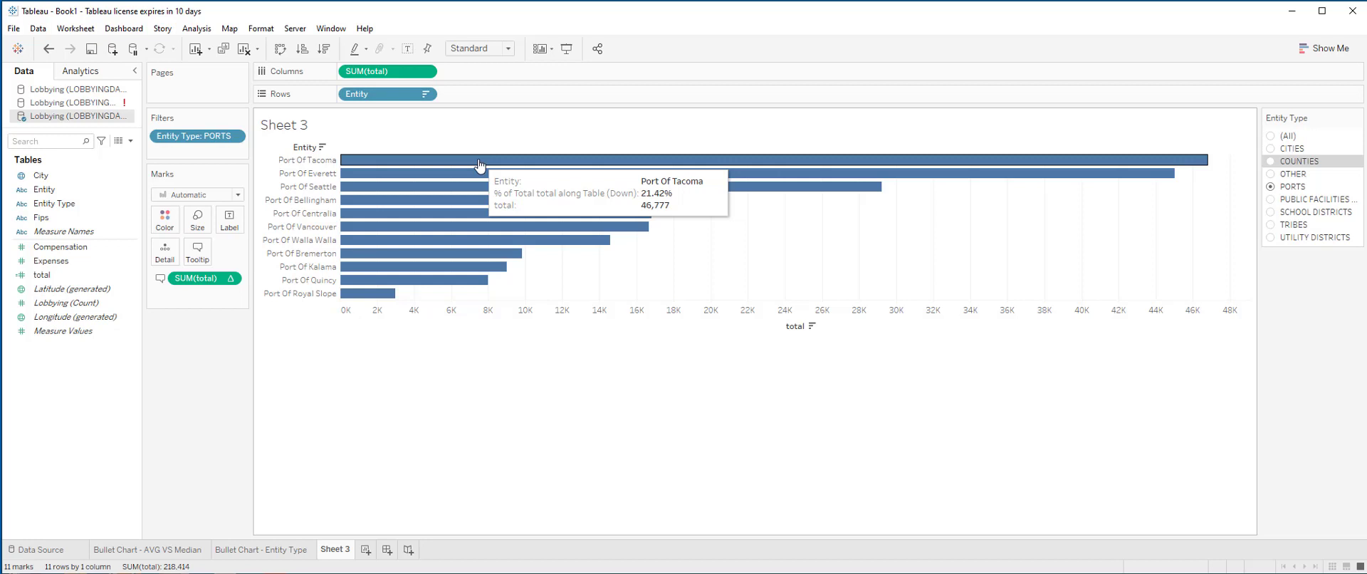
Rename the Sheet 3 worksheet as "Bar Chart - Entity Type"
right_click(333, 550)
click(359, 385)
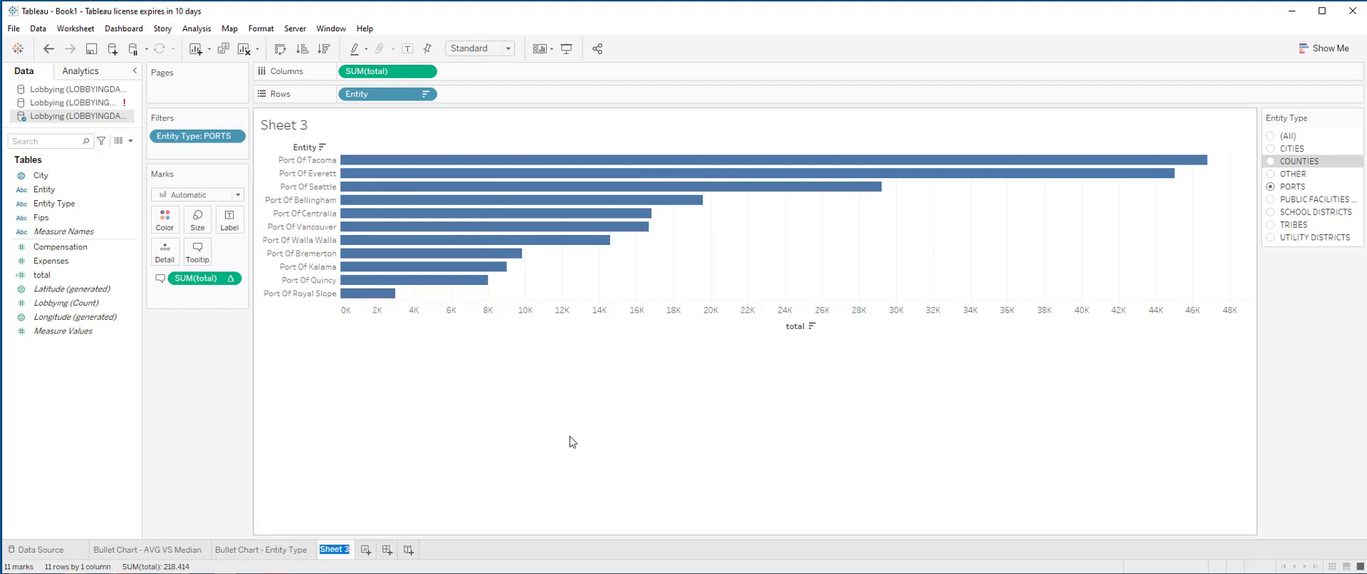
text(Bar Cha)
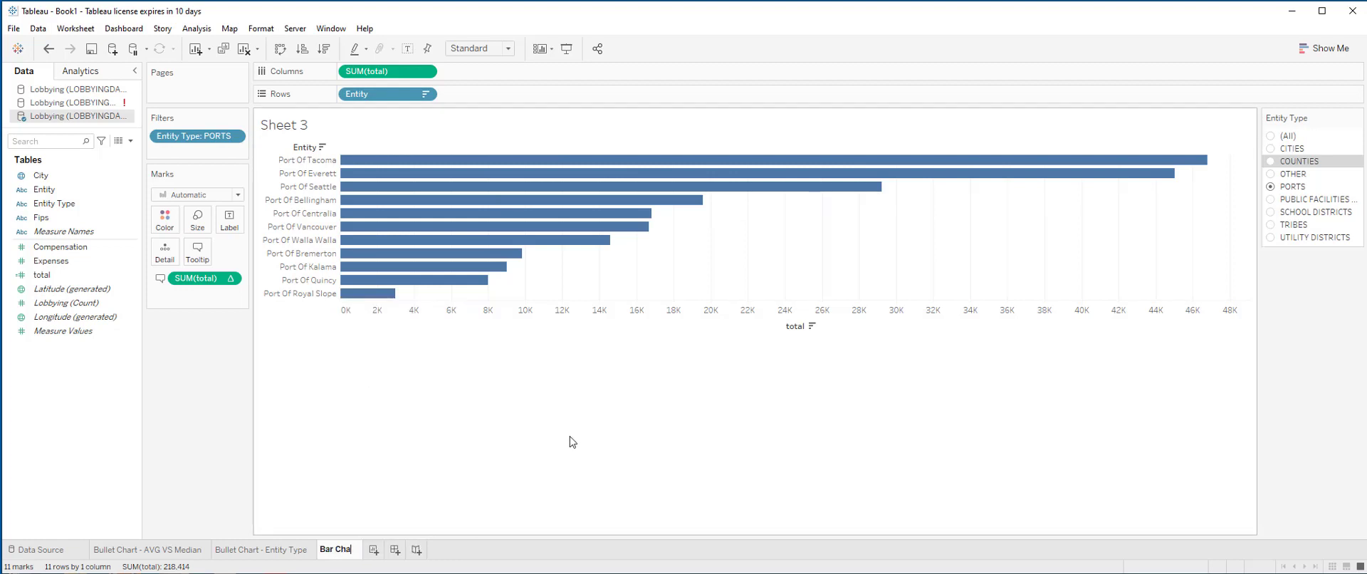
text(rt - Entity Type)
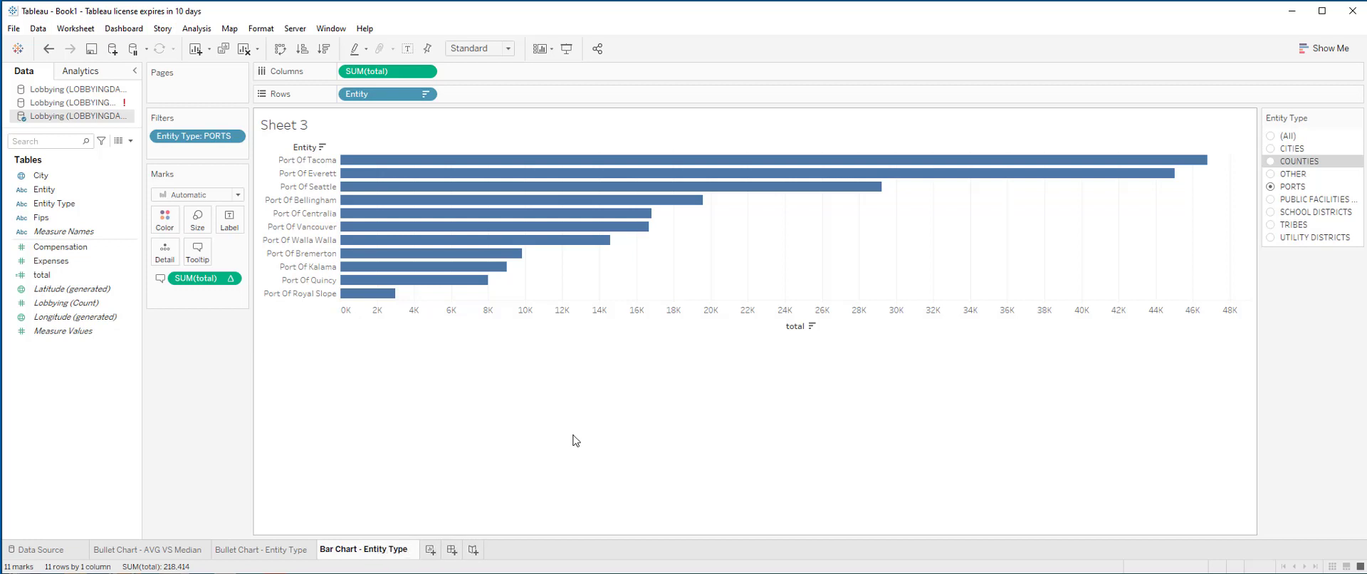
key(Return)
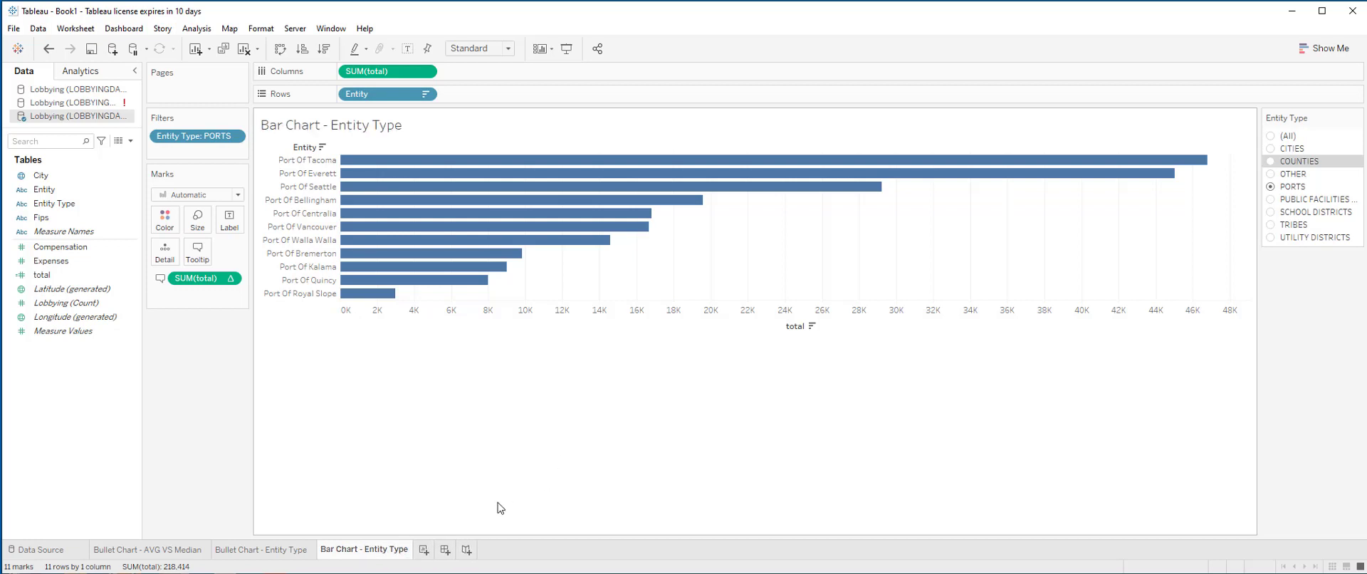
Build a treemap of total by Entity Type on a new worksheet
click(423, 552)
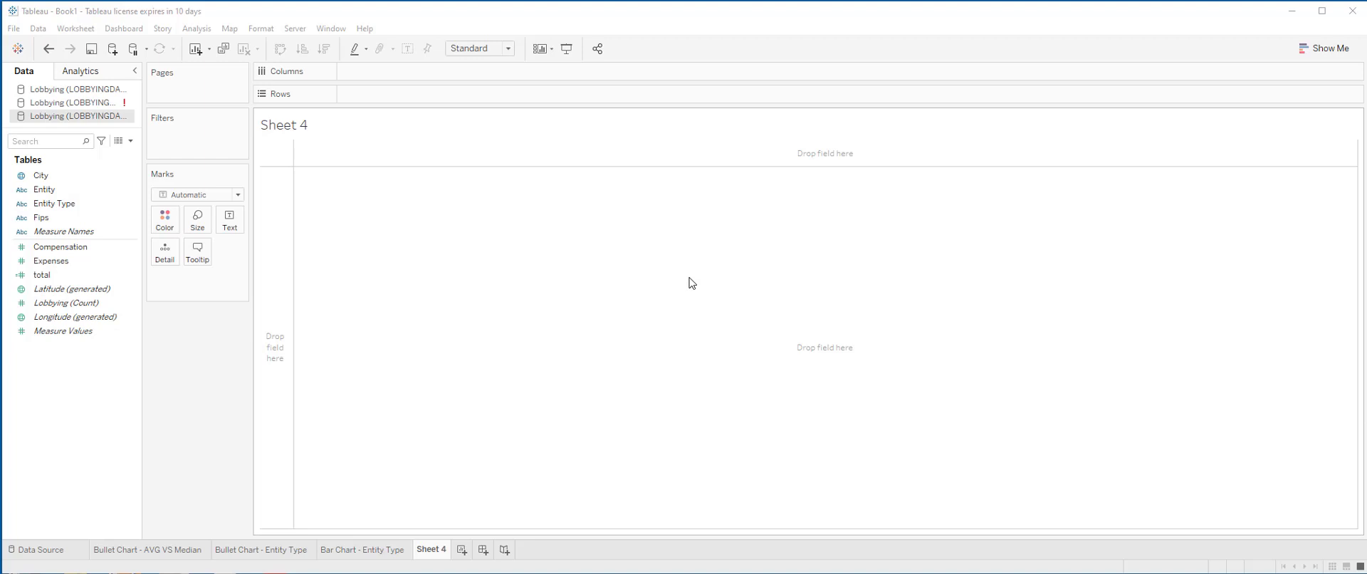
double_click(36, 278)
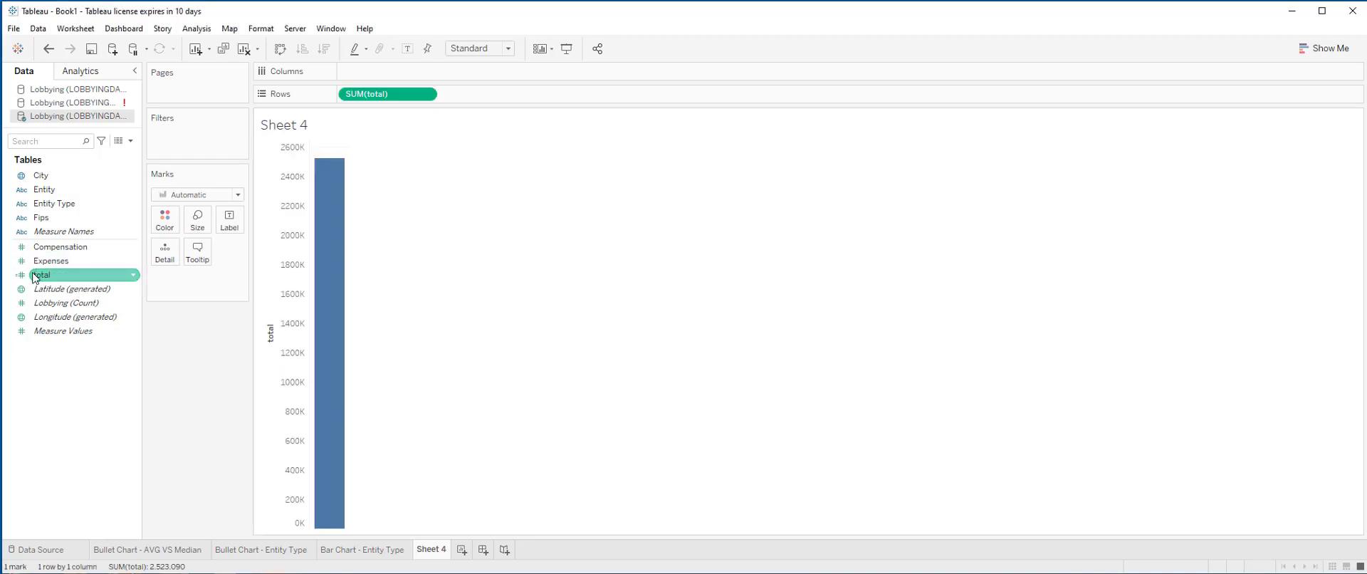
double_click(39, 205)
click(1324, 48)
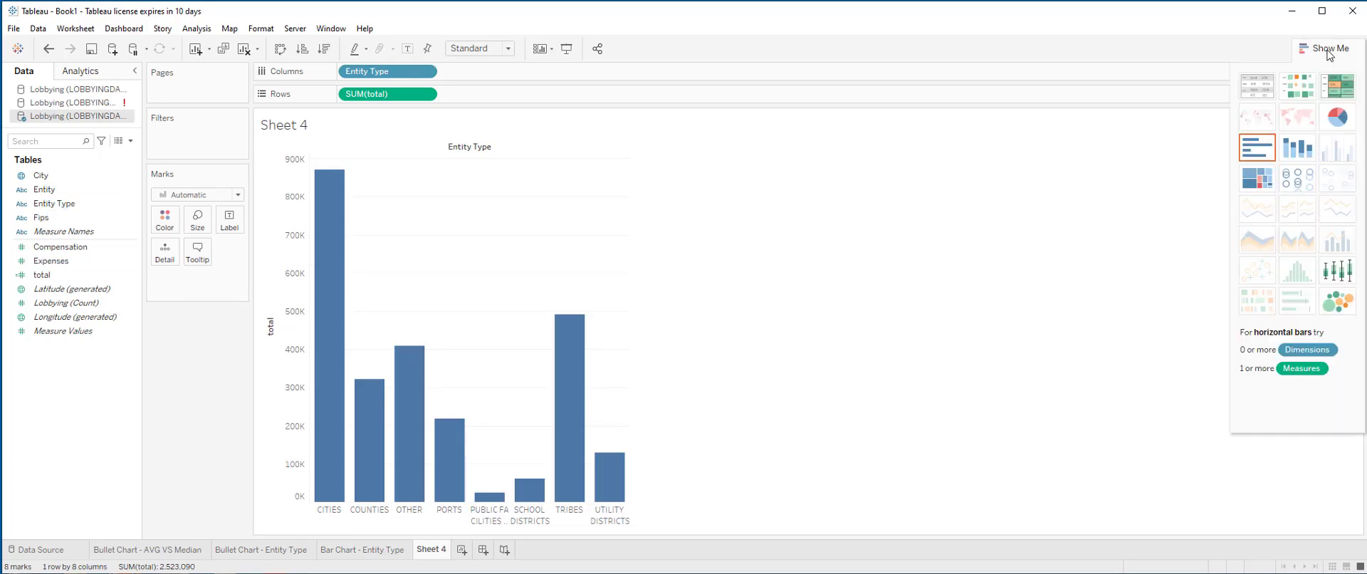
click(1257, 179)
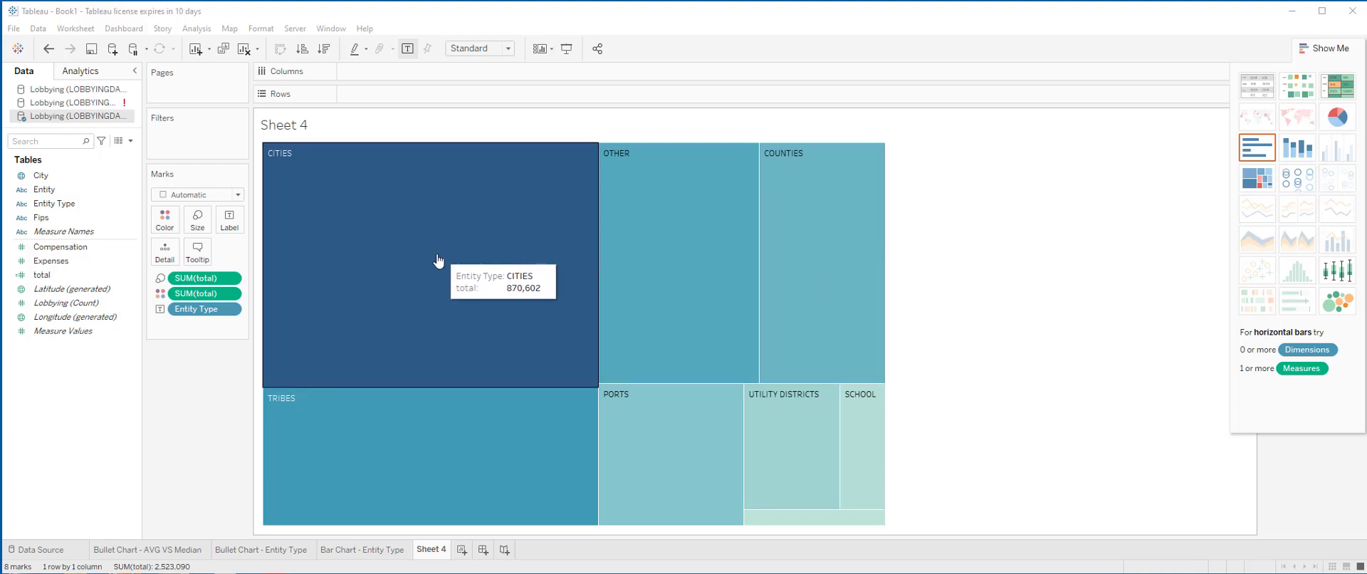
Change the treemap's color palette for total to Green and apply it
click(164, 223)
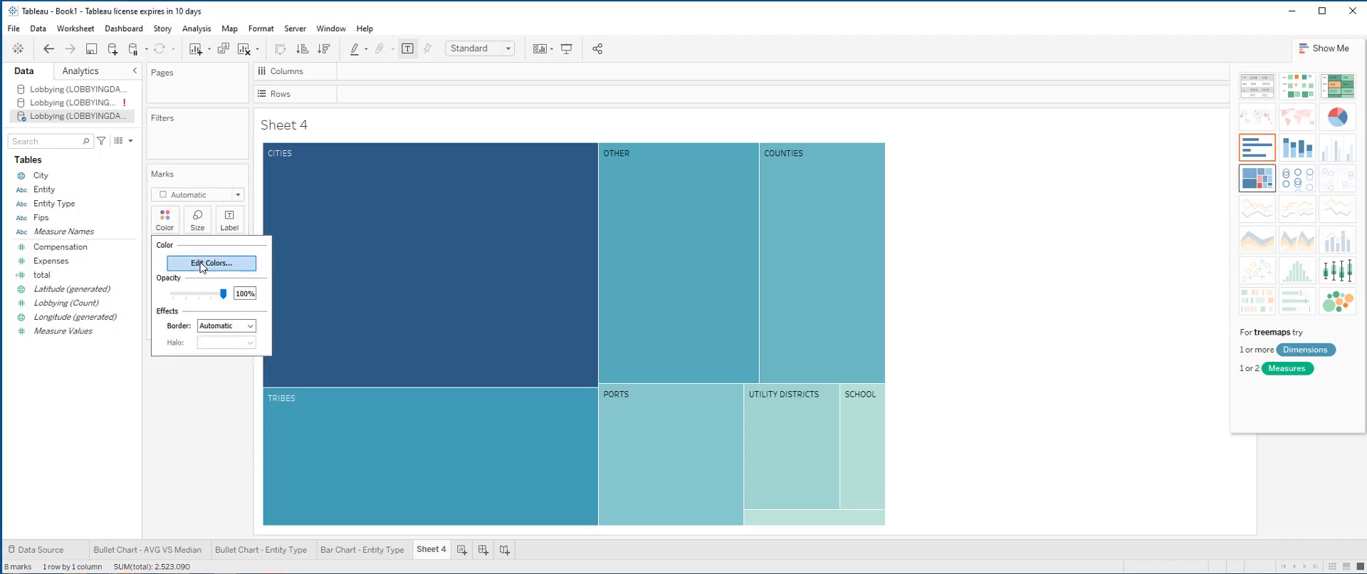
click(212, 262)
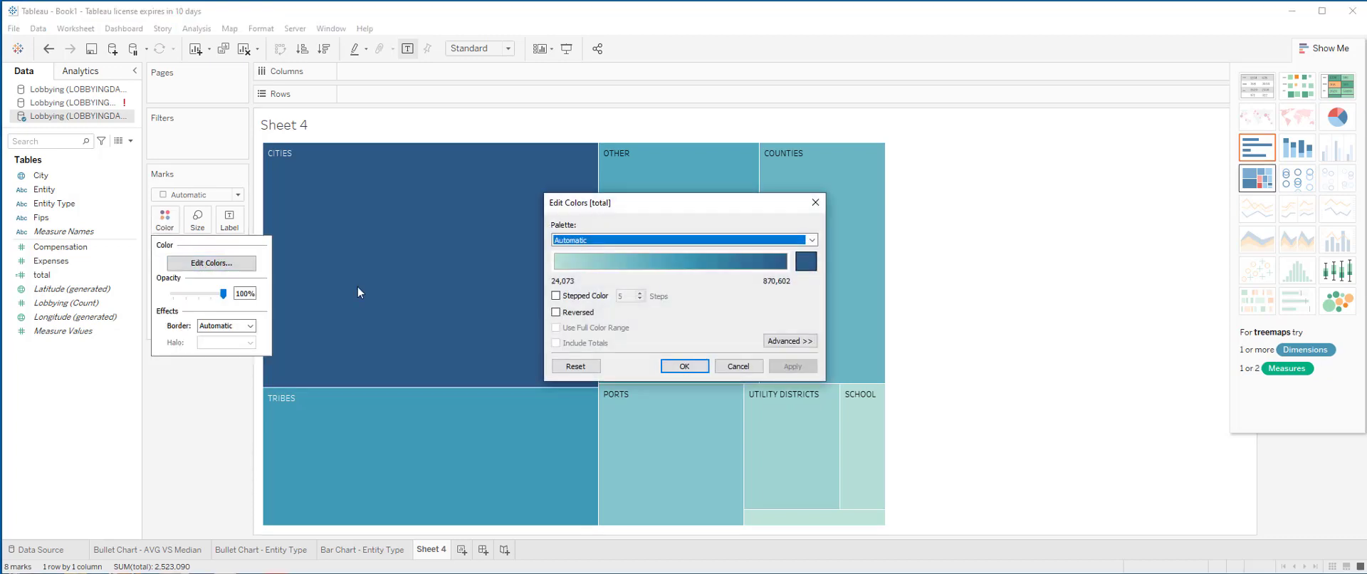
click(811, 241)
click(650, 282)
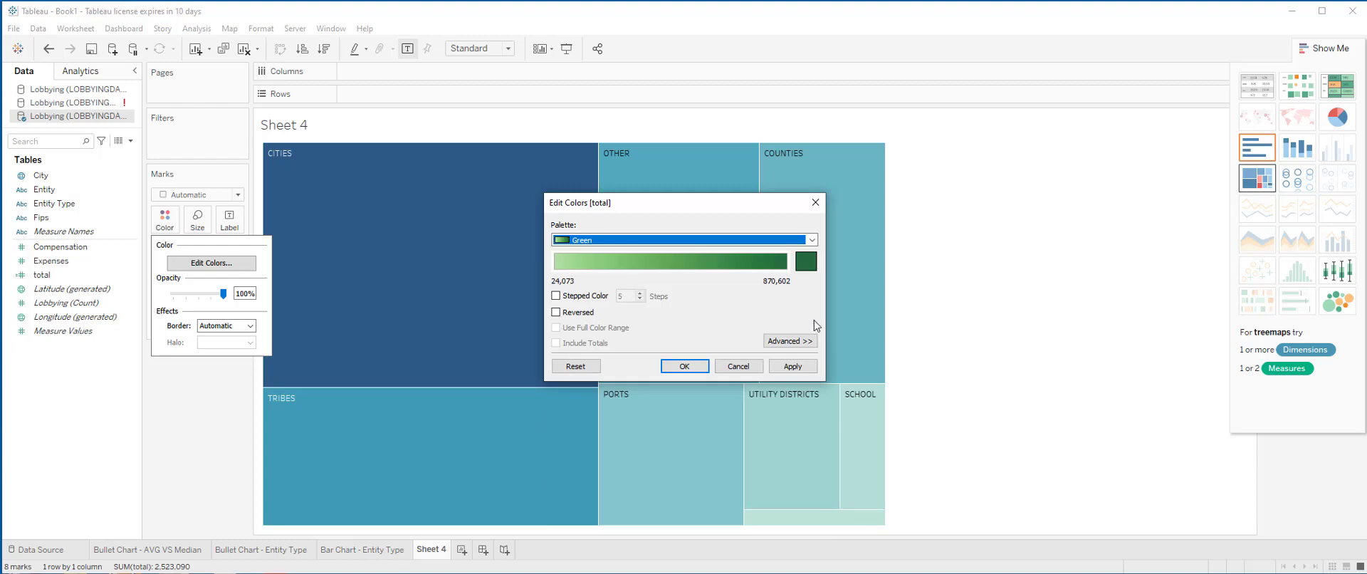
click(792, 366)
click(684, 366)
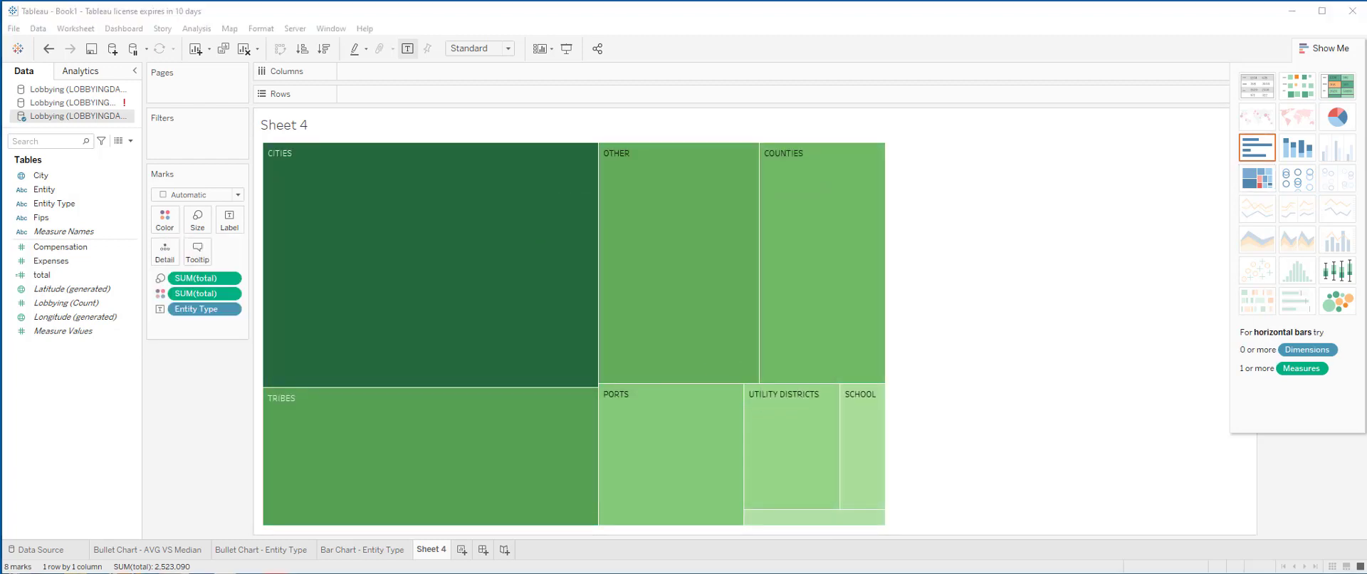
Edit the treemap's tooltip, replacing the inserted Entity Type field with the bold text "Government"
mouse_move(788, 361)
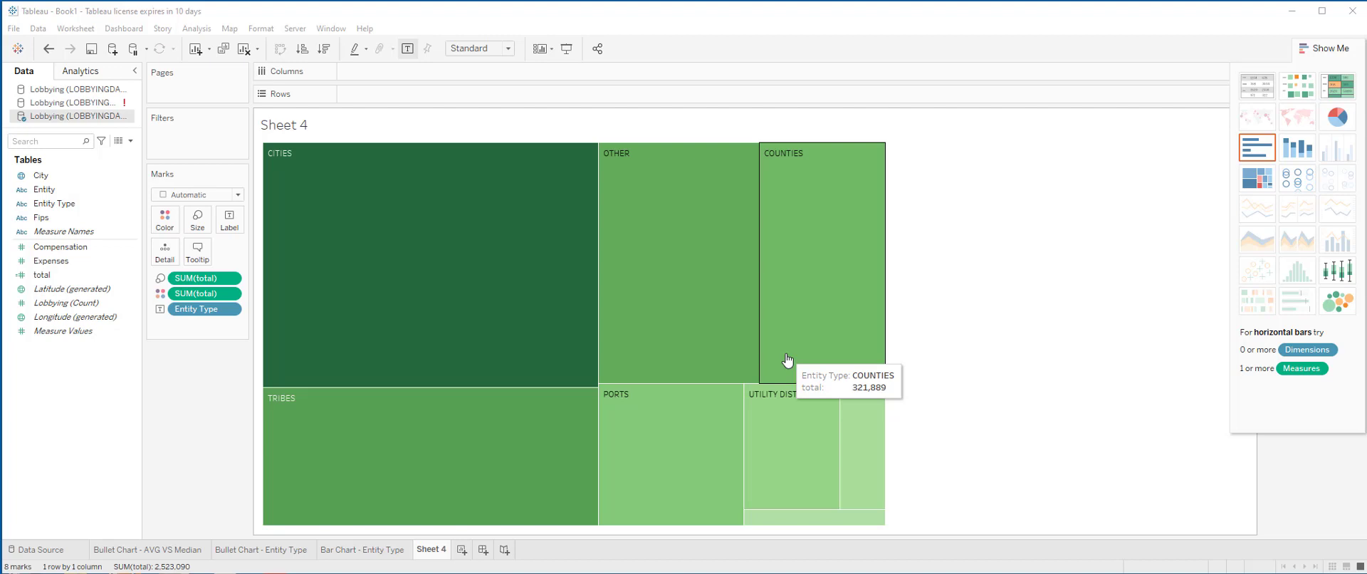
click(202, 252)
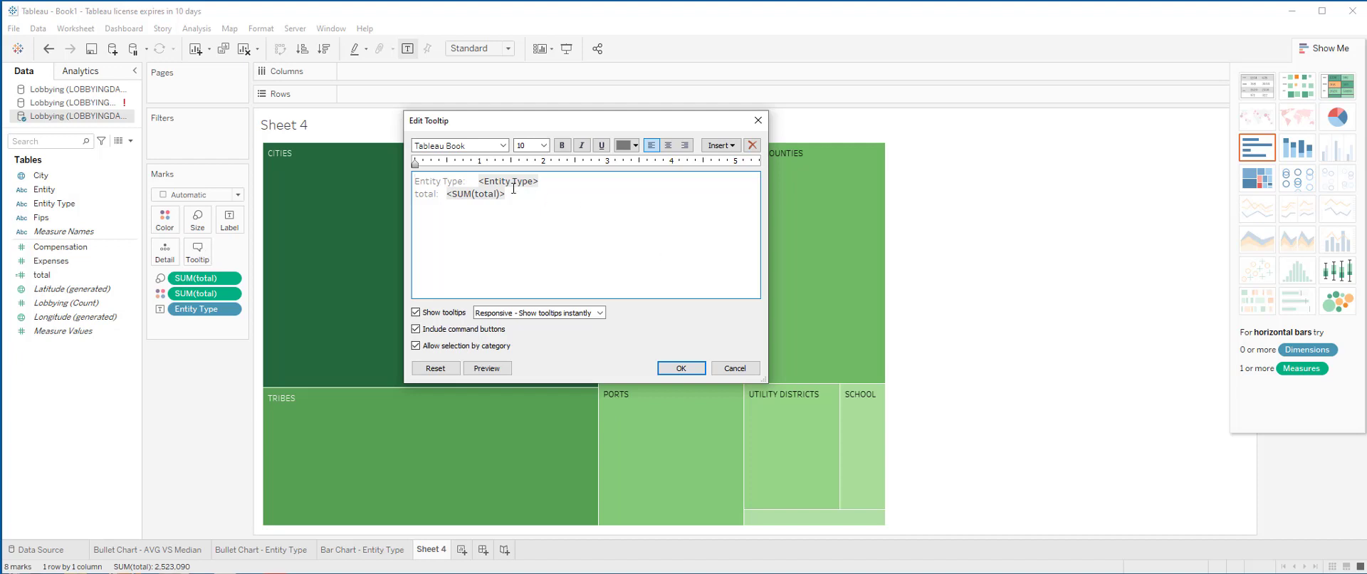
click(562, 146)
click(542, 181)
key(shift+Left)
text(Government)
click(681, 368)
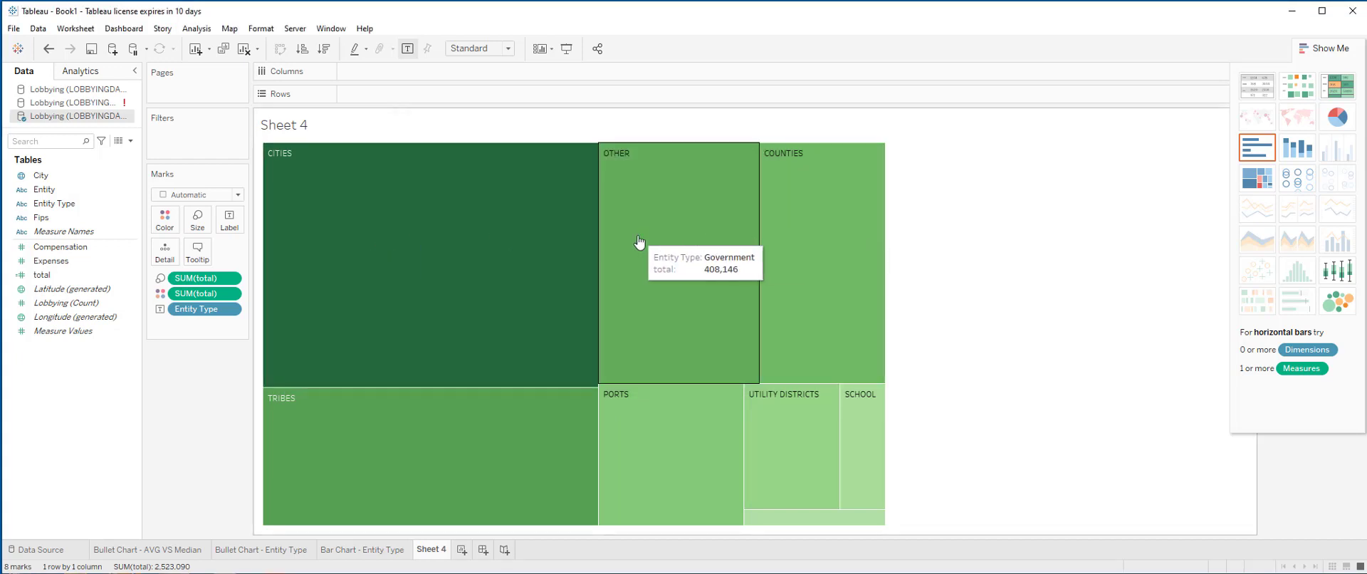
Apply a Percent of Total quick table calculation to the total measure that sizes the treemap
click(235, 278)
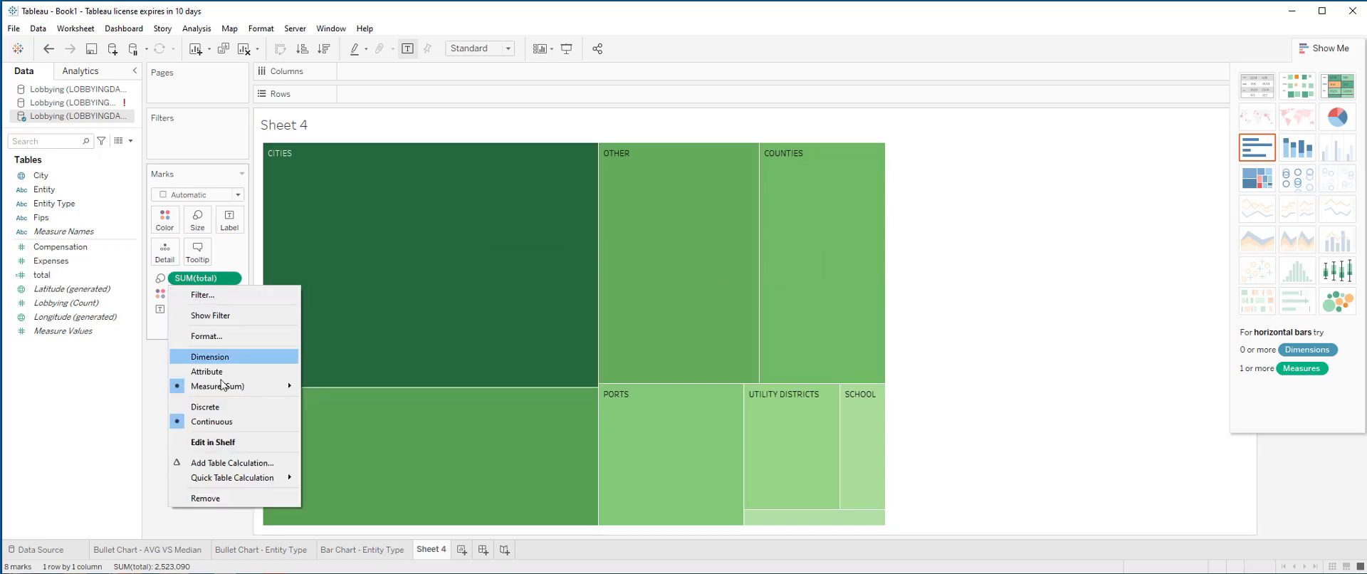
mouse_move(223, 480)
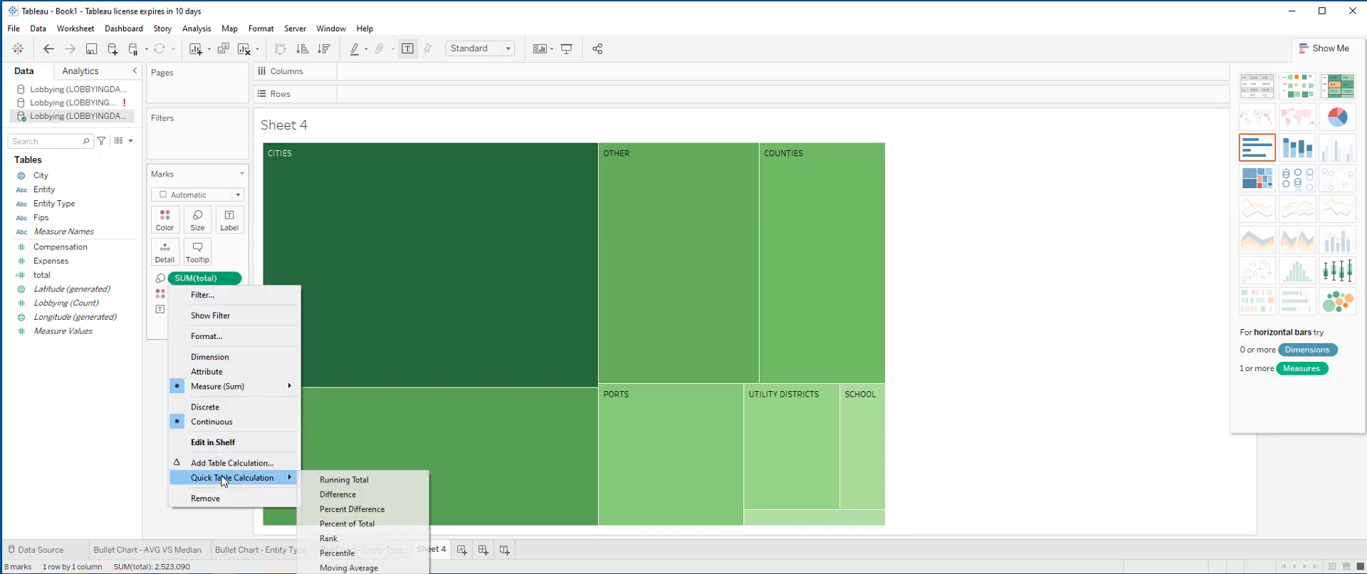
click(337, 524)
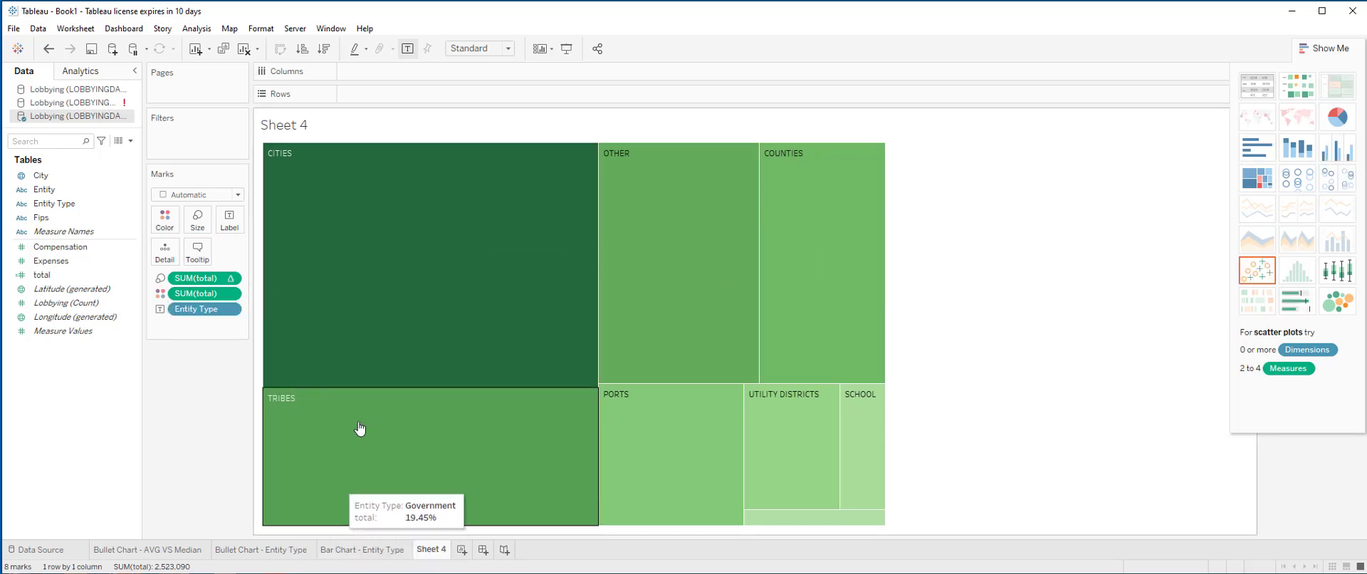
Rename the Sheet 4 worksheet as "Tree Map"
right_click(426, 550)
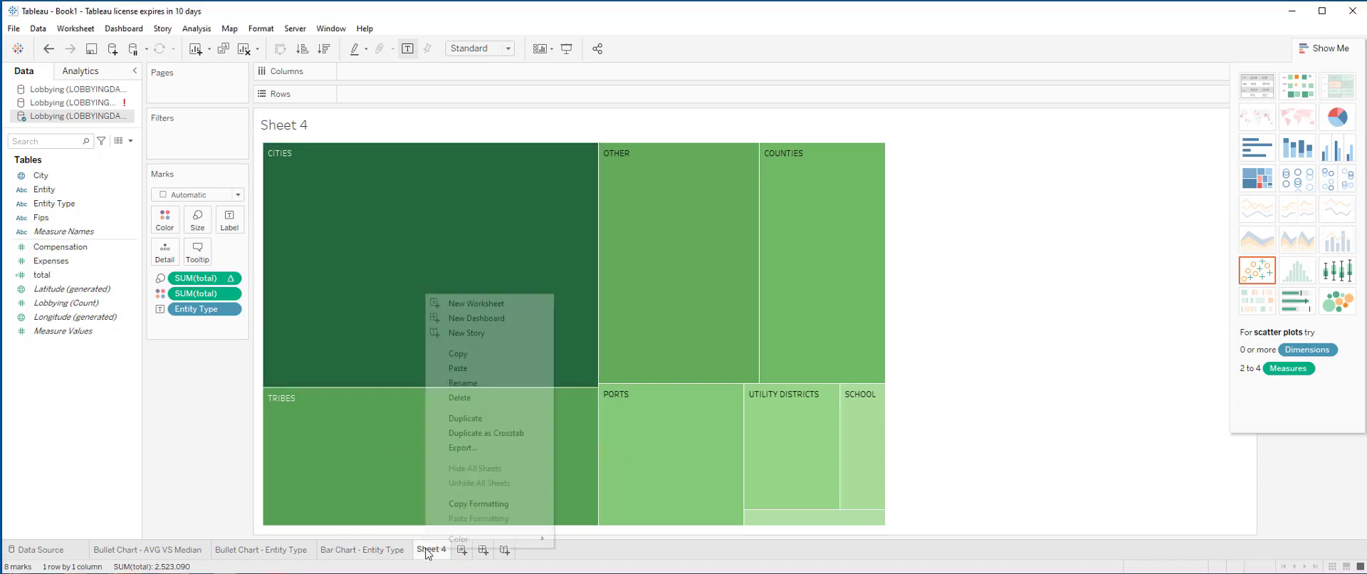
click(463, 382)
text(Tree Map)
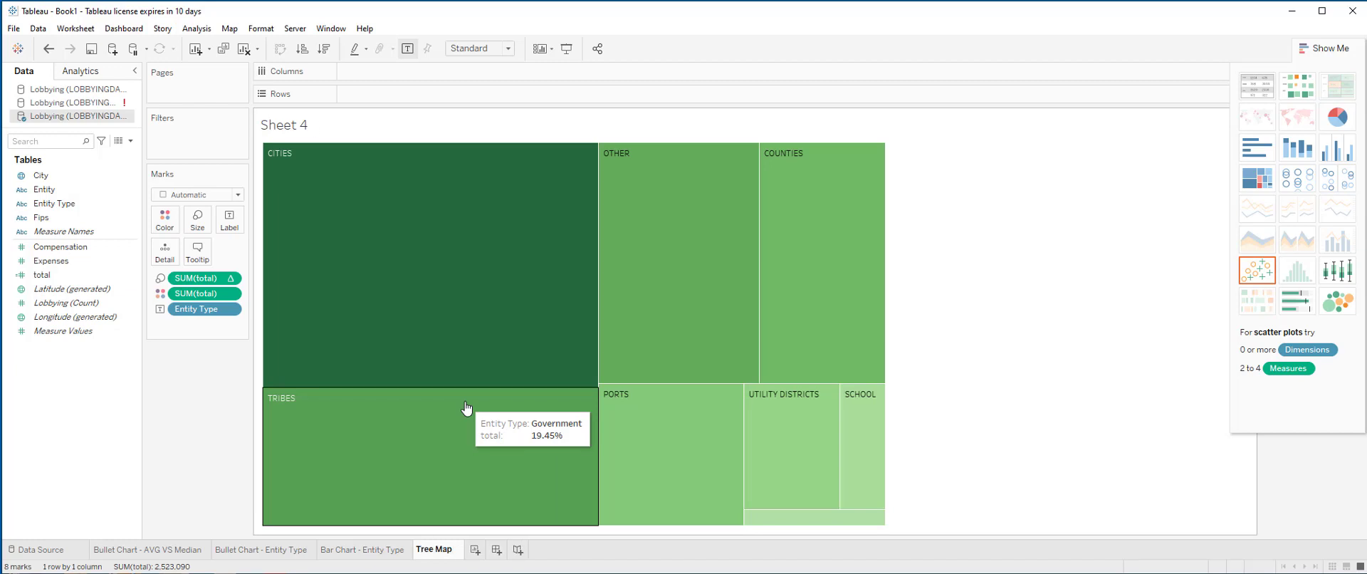
key(Return)
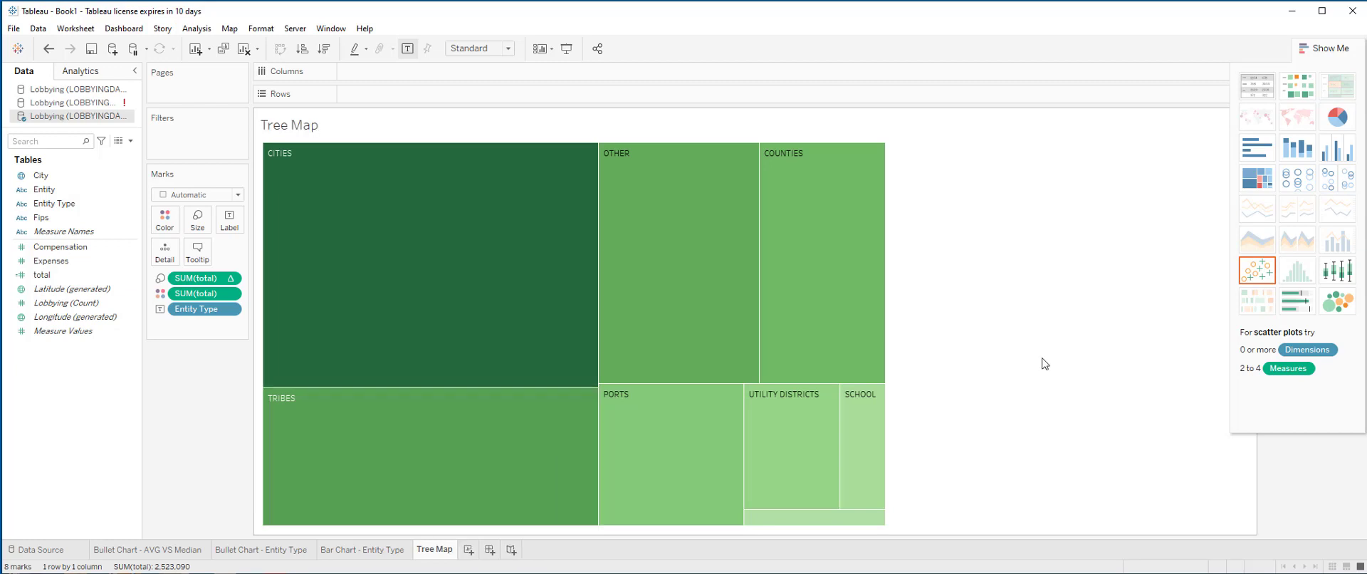